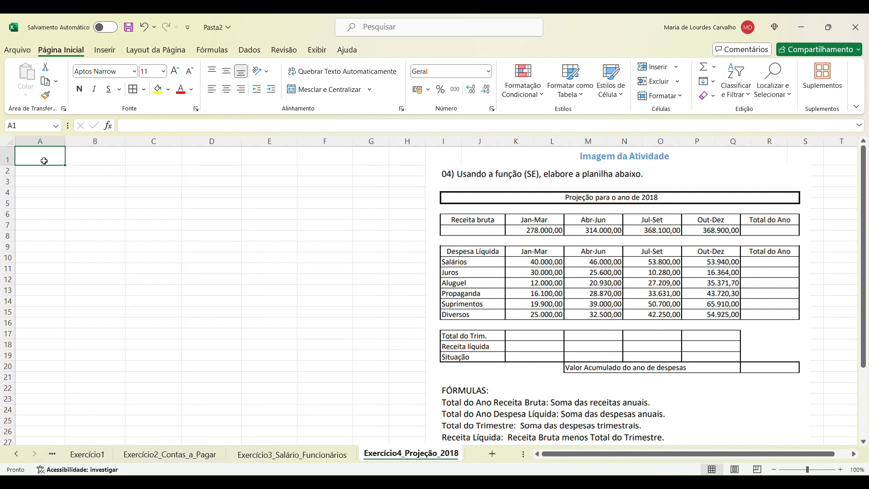
Step: Enter the title "Projeção para o ano de 2018" in cell A1 and set its font size to 14
double_click(45, 161)
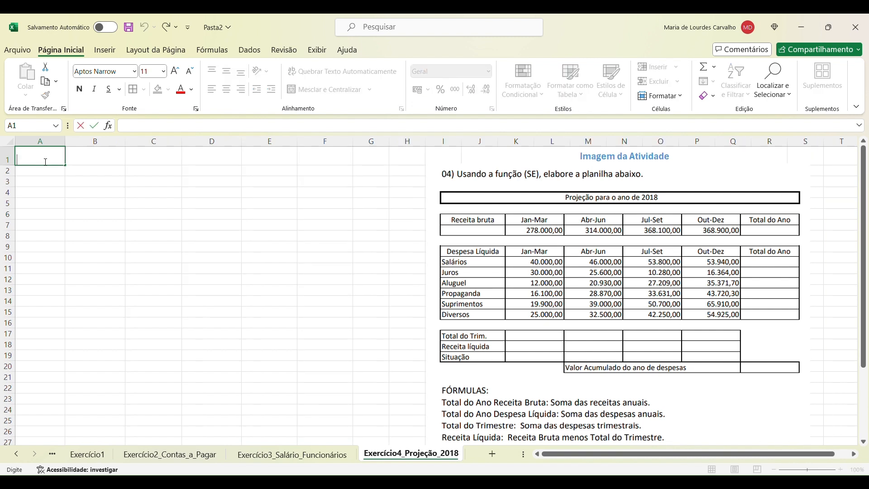
text(Projeção para)
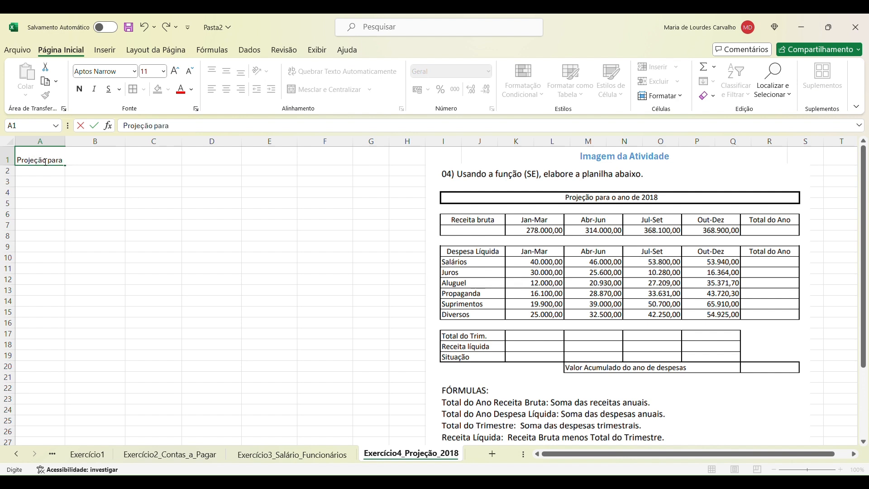
text( o ano de 2018)
key(ctrl+Return)
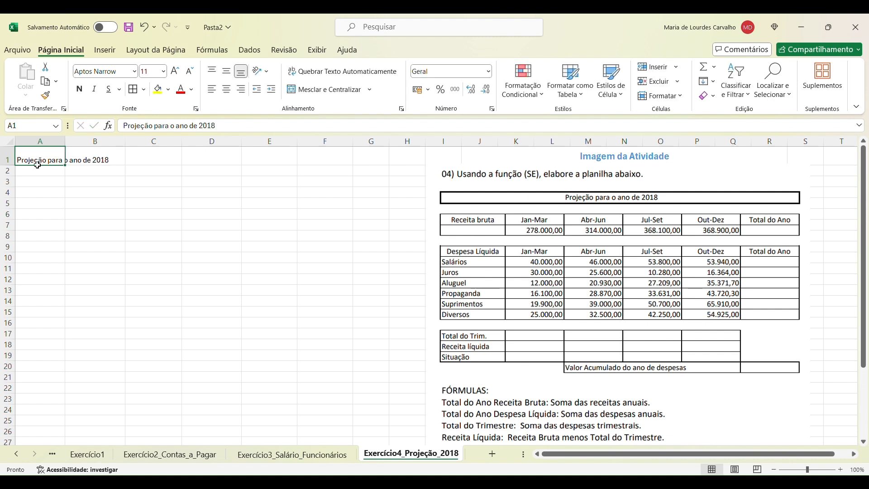
click(163, 71)
click(154, 149)
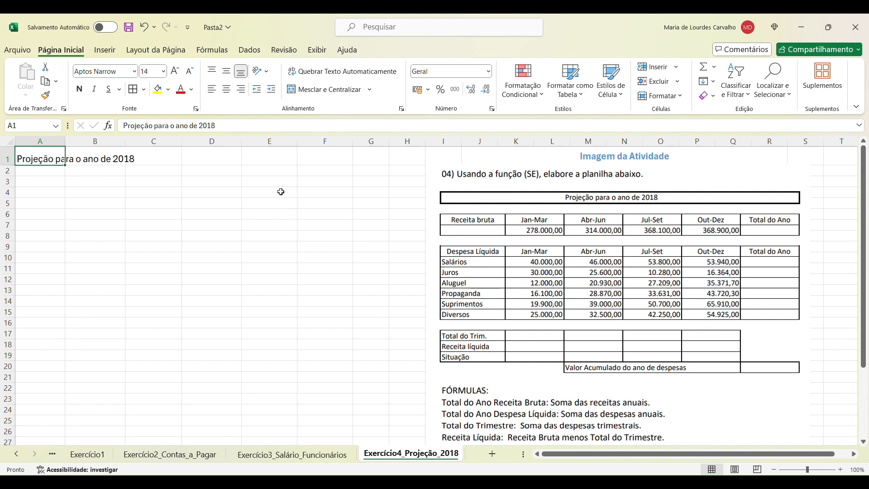
Step: Merge and center the title across A1:F1, align it vertically to the middle and make it bold
drag(45, 161, 331, 160)
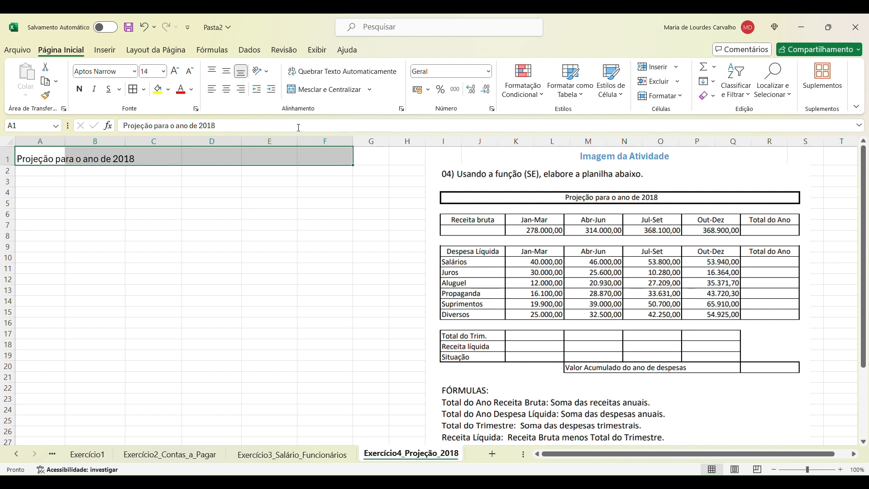
click(328, 89)
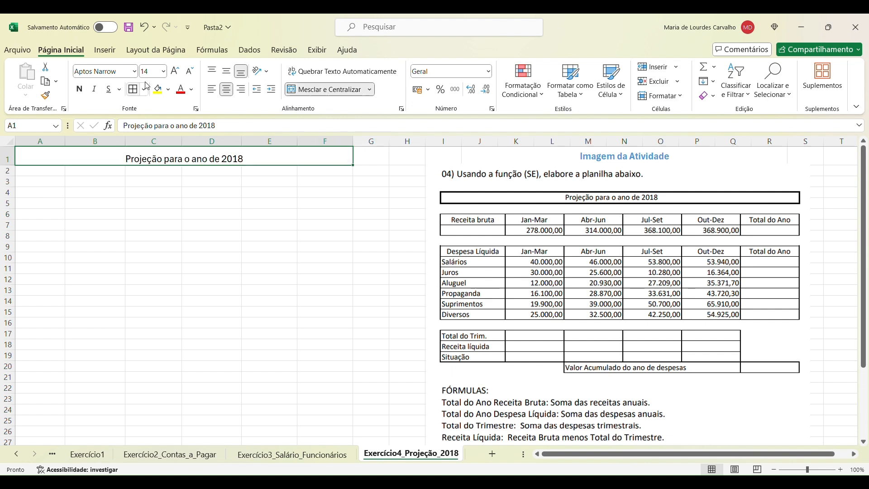
click(227, 71)
click(81, 93)
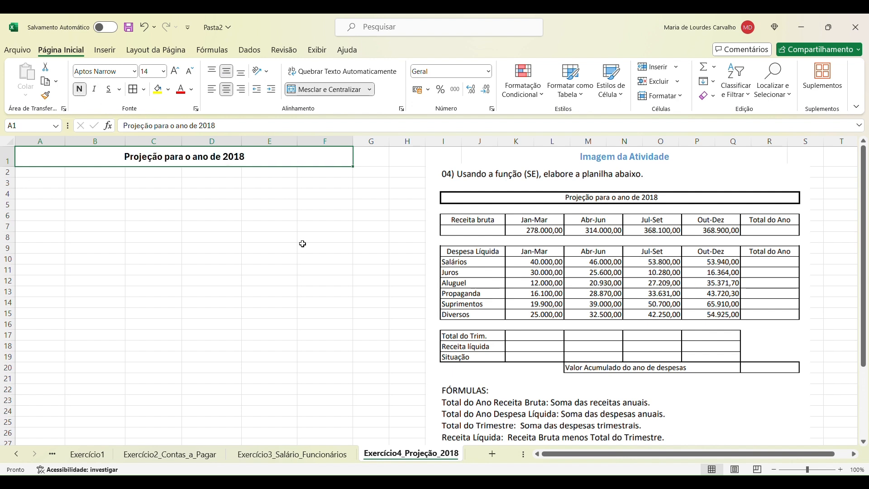
Step: Enter the headings "Receita bruta", "Jan-Mar" and "Abr-Jun" in cells A3 to C3
double_click(47, 186)
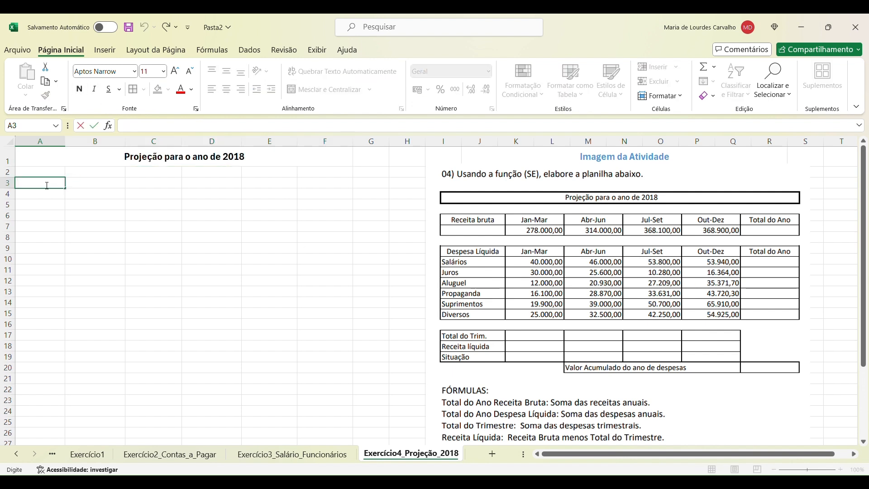
text(Receita bruta)
double_click(92, 189)
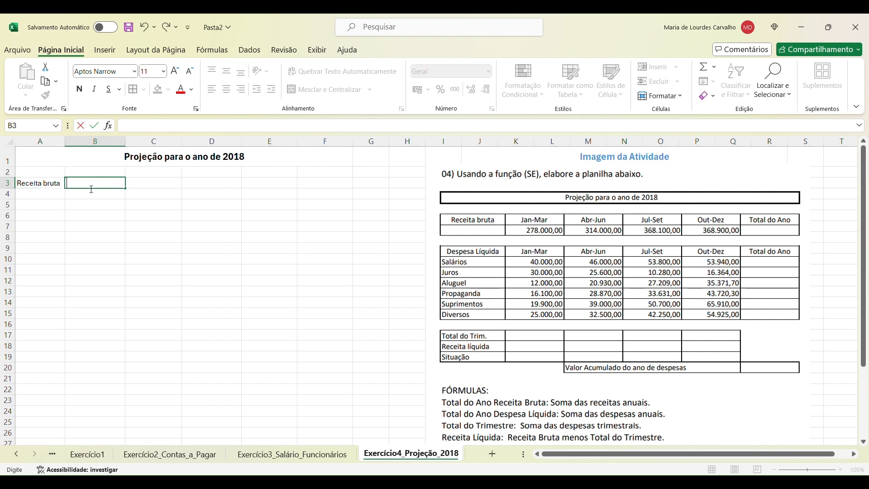
text(Jan-Mar)
key(Tab)
text(A)
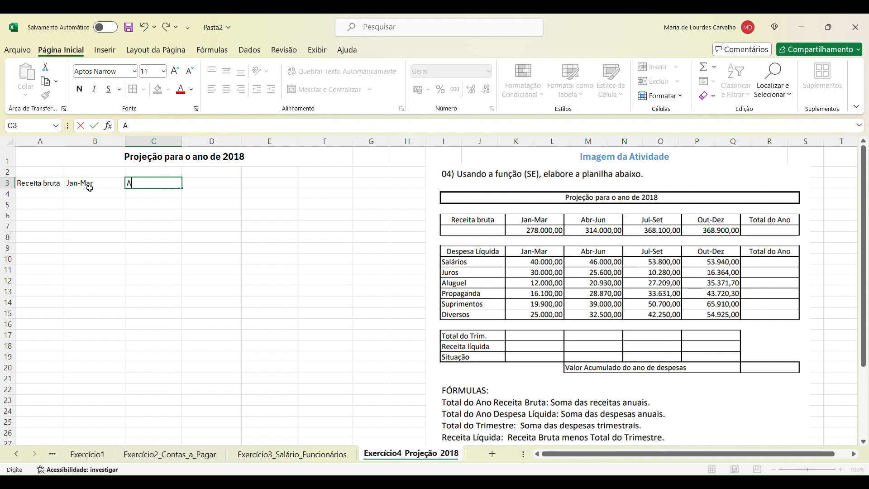
text(br-Jun)
key(Tab)
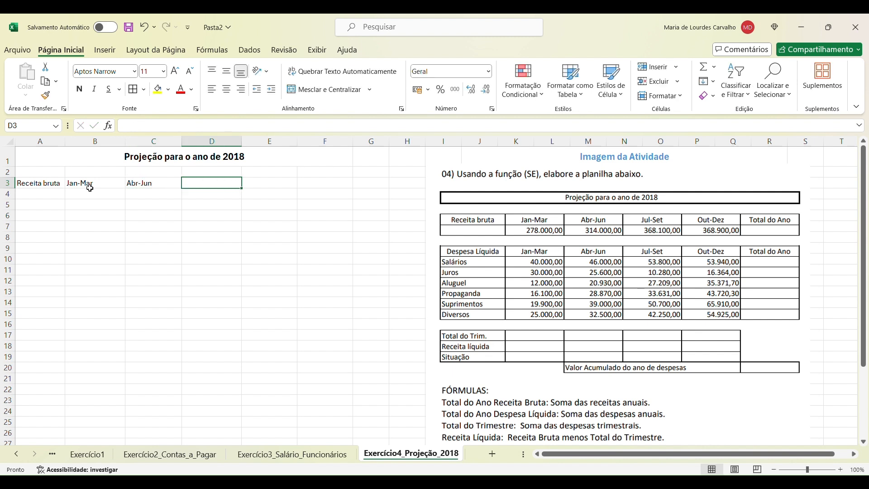
Step: Complete the heading row with "Jul-Set", "Out-Dez" and "Total do Ano" in cells D3 to F3
text(Jul-Set)
key(Tab)
text(Out-Dez)
key(Tab)
text(Tota)
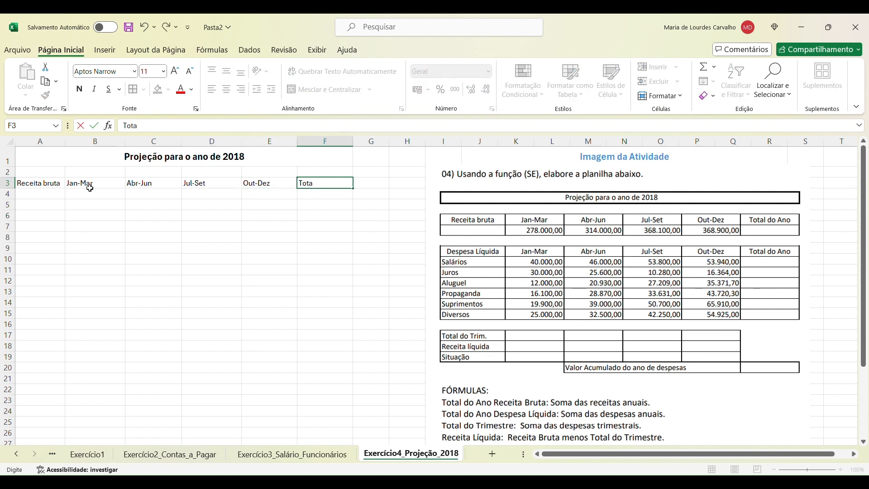
text(l do Ano)
key(Return)
Step: Center the headings in A3:F3 and make them bold
drag(43, 184, 308, 185)
click(226, 90)
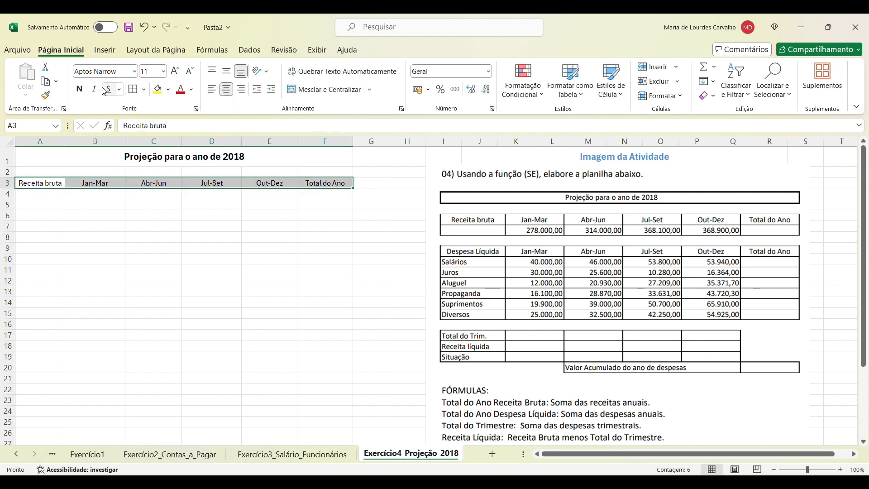
click(79, 89)
Step: Fill B4:E4 with the quarterly gross revenues 278.000,00, 314.000,00, 368.100,00 and 368.900,00
double_click(54, 199)
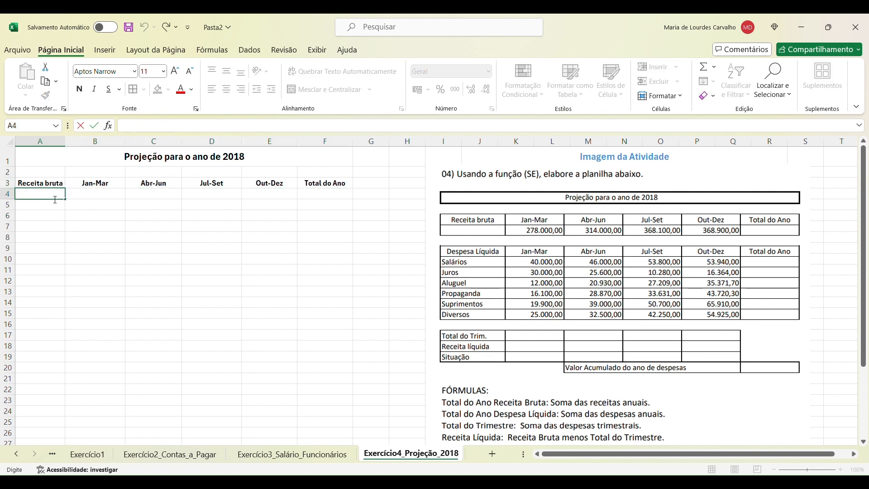
click(79, 200)
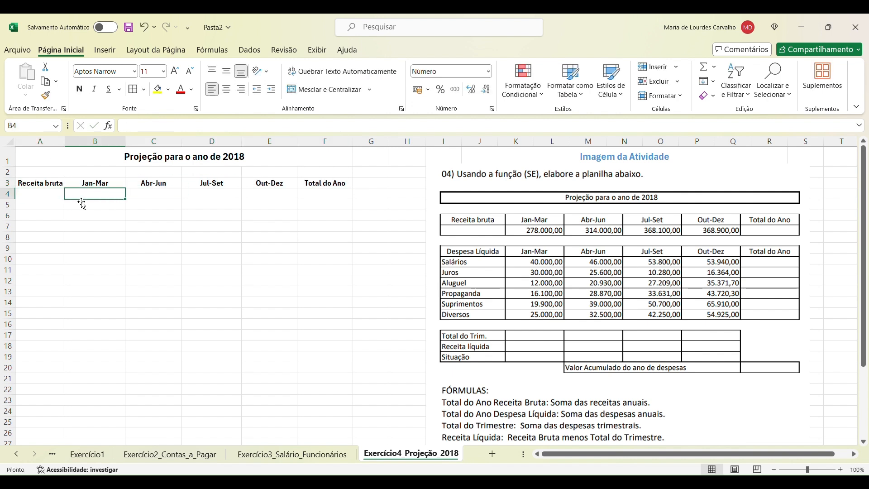
click(207, 253)
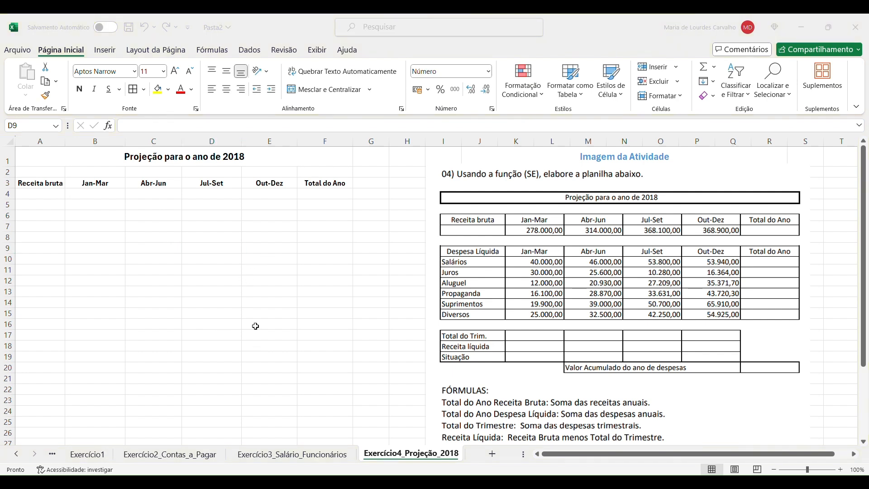
click(114, 198)
text(278.000,00	314.000,00	368.100,00	368.900,00)
Step: Enter "Despesa Líquida" in A6 and copy the quarter and total headings from B3:F3 to B6:F6
double_click(58, 220)
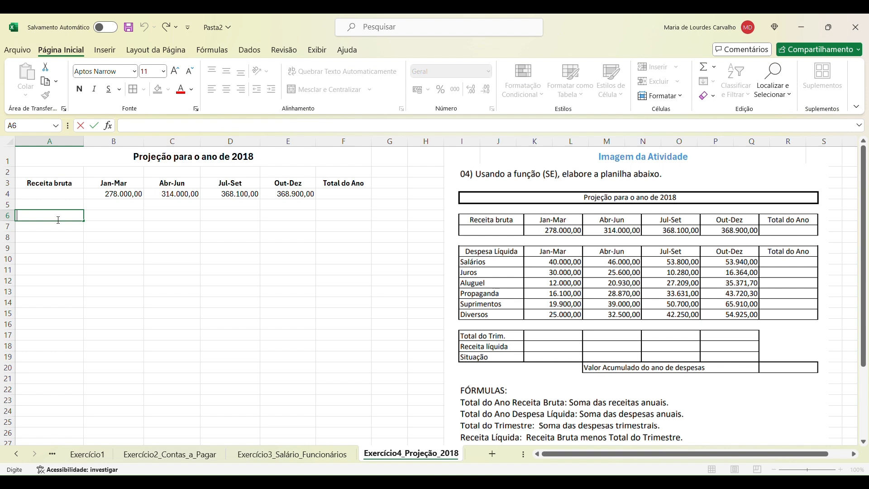
text(Despesa Líquida)
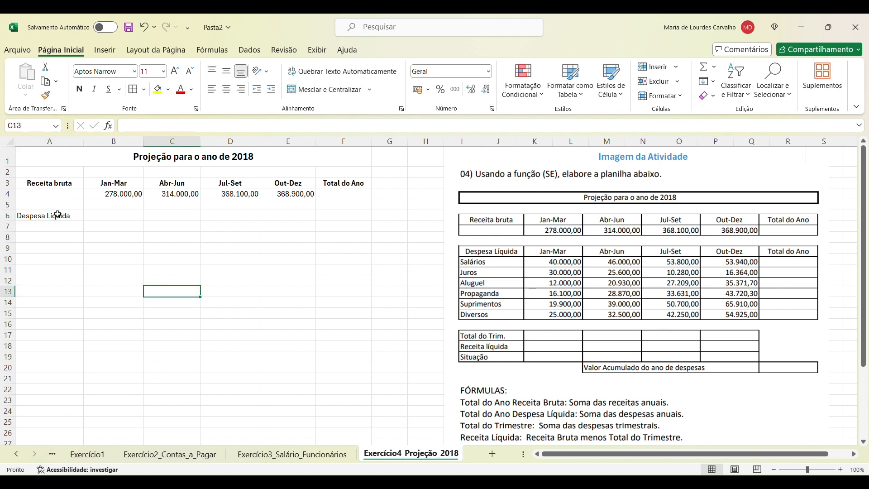
click(95, 222)
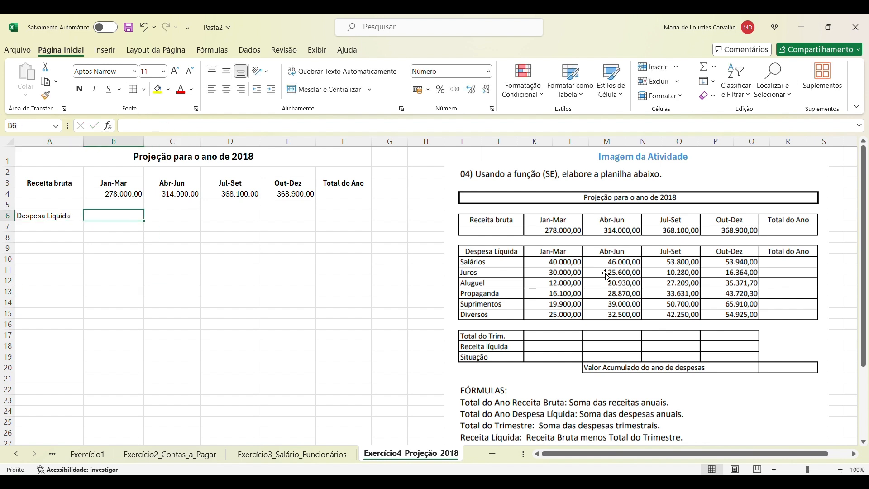
drag(113, 186, 346, 186)
key(ctrl+c)
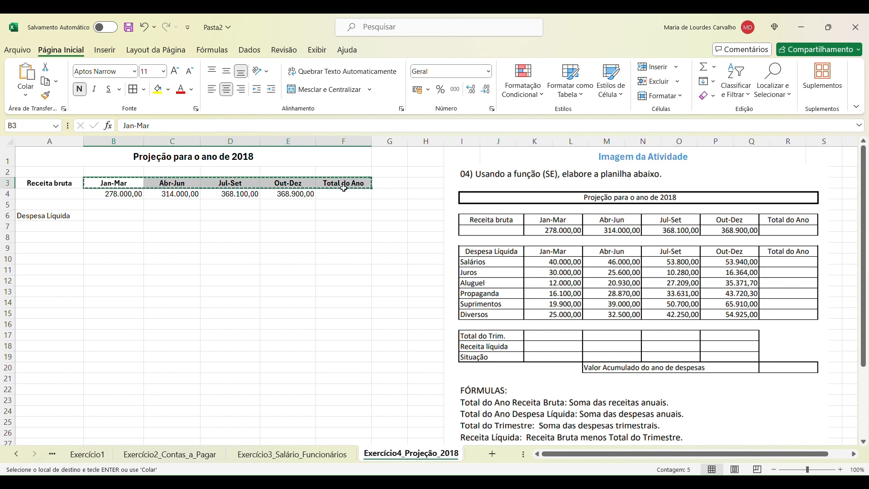
click(117, 222)
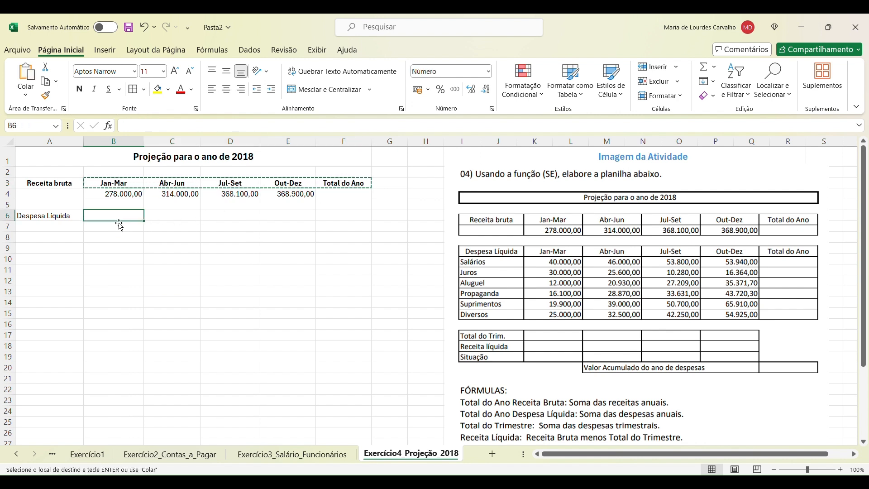
key(ctrl+v)
click(120, 267)
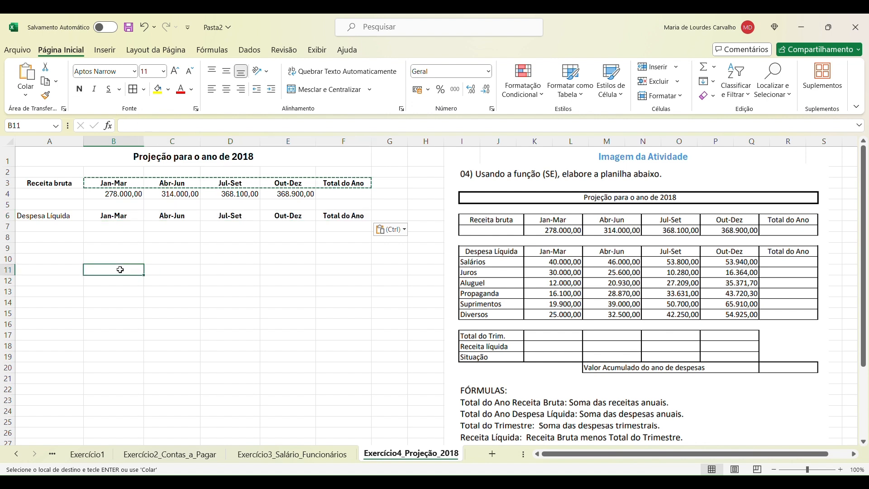
Step: List the expense categories Salários, Juros, Aluguel, Propaganda, Suprimentos and Diversos in cells A7 to A12
click(46, 229)
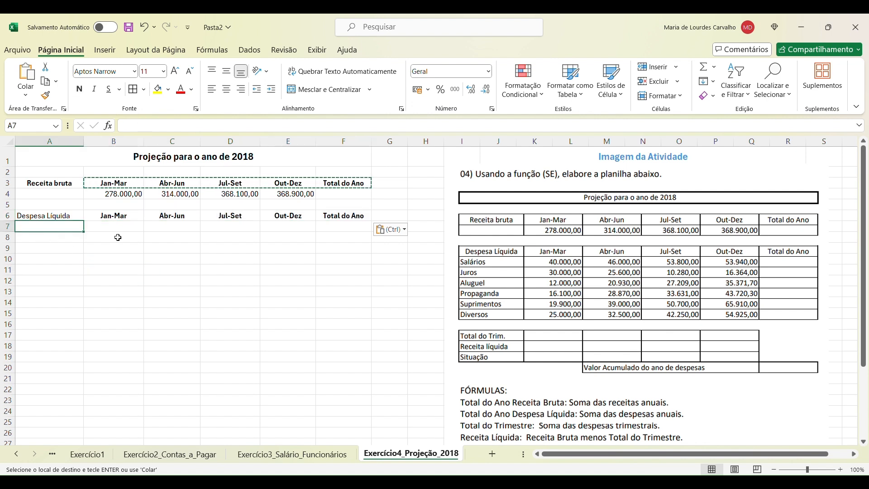
double_click(79, 231)
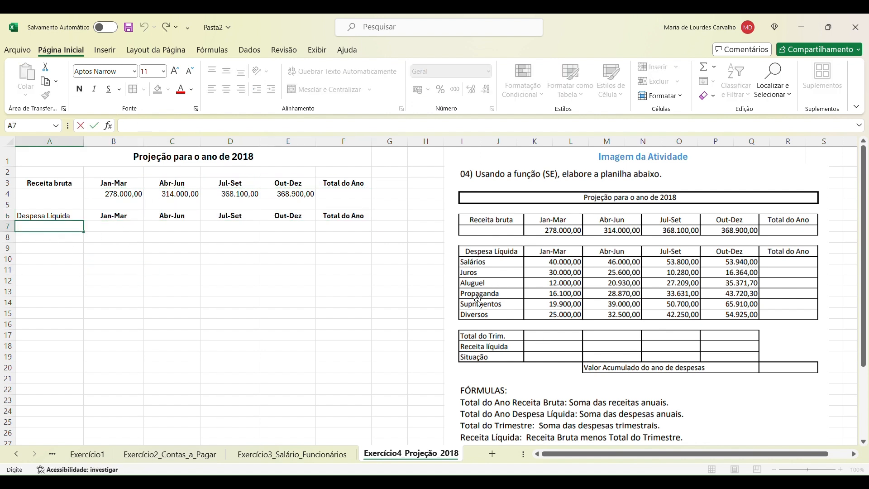
text(Salários)
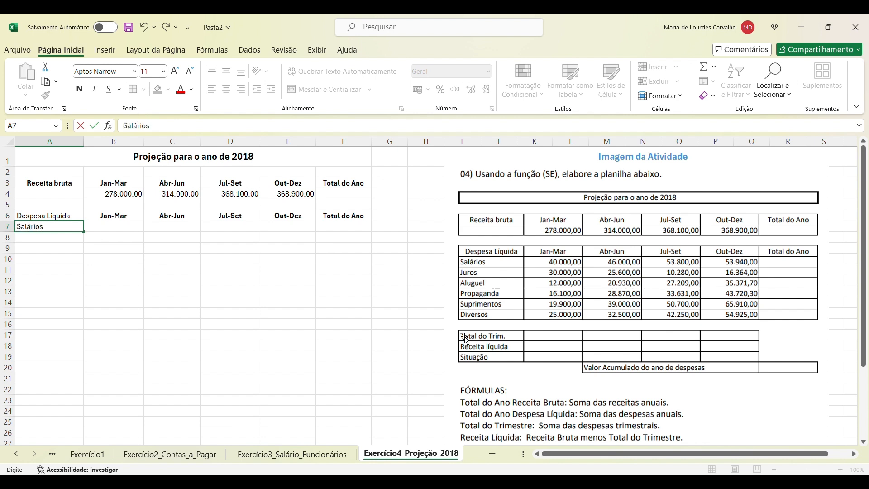
key(Return)
text(Juros)
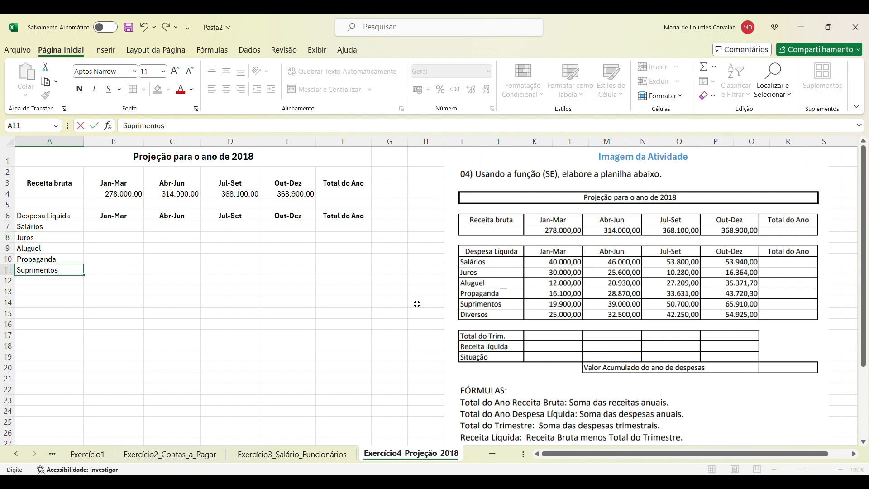
key(Return)
text(Divers)
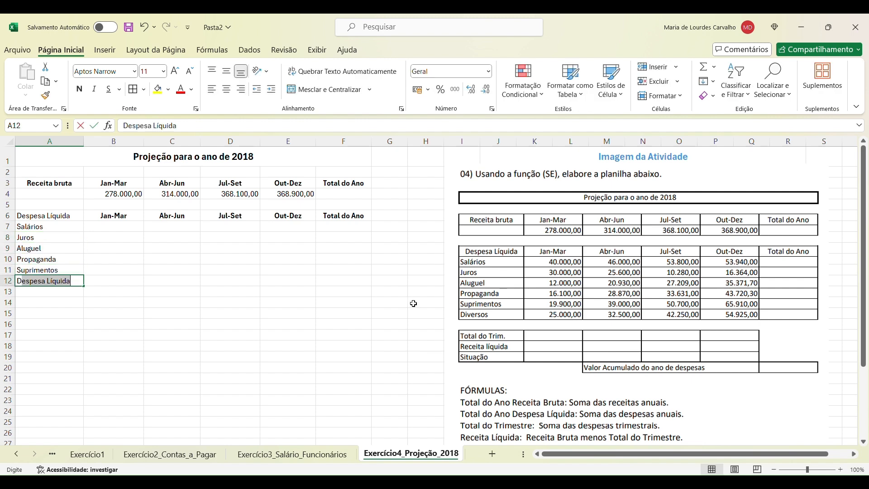
text(os)
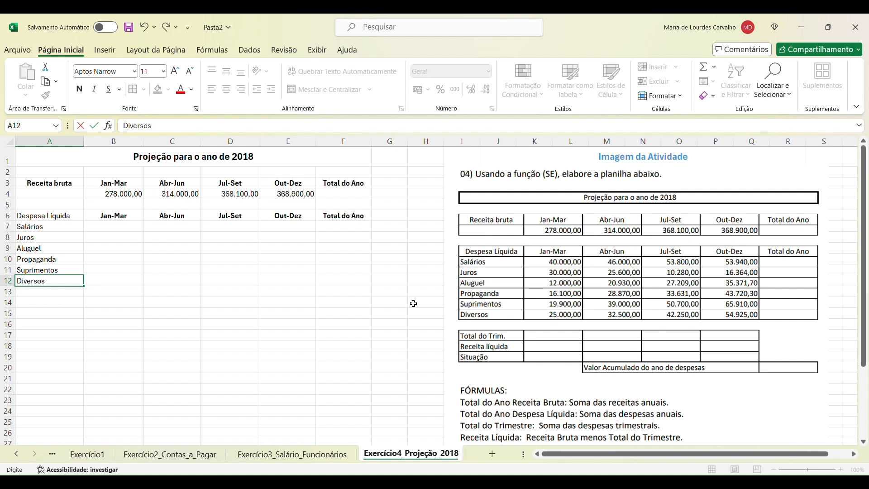
click(368, 337)
Step: Center the "Despesa Líquida" heading in A6 and make it bold
click(68, 217)
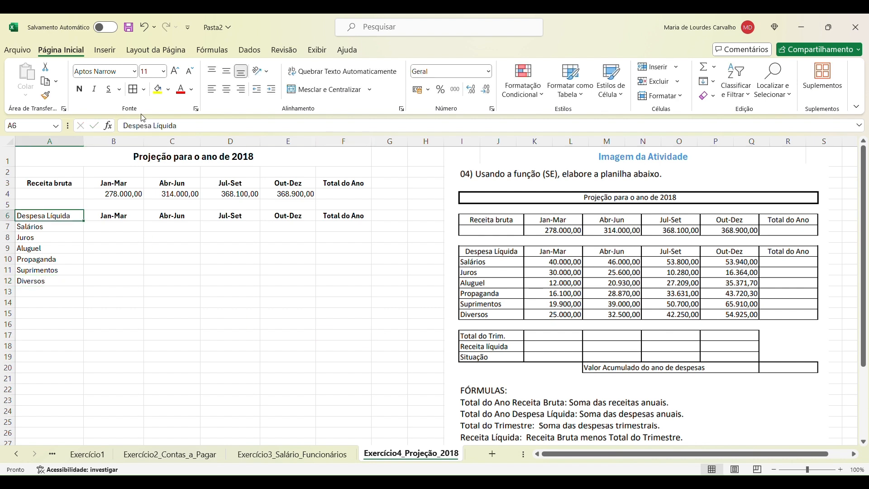
click(233, 91)
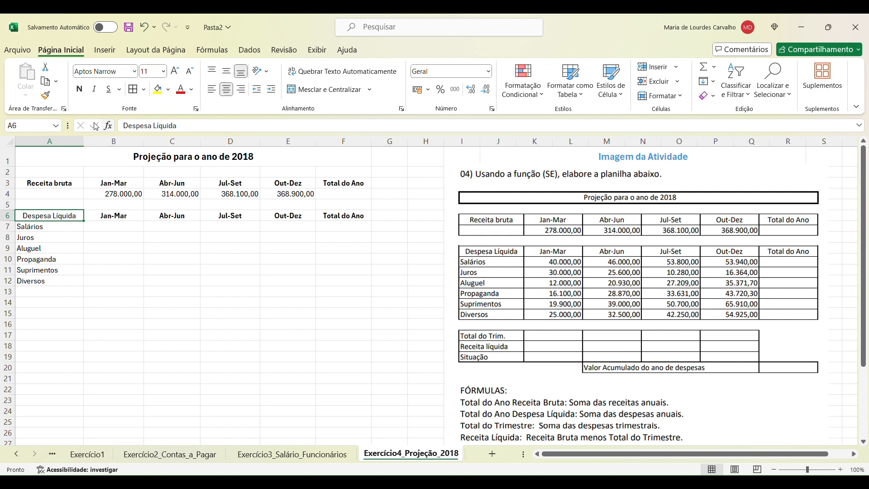
click(80, 90)
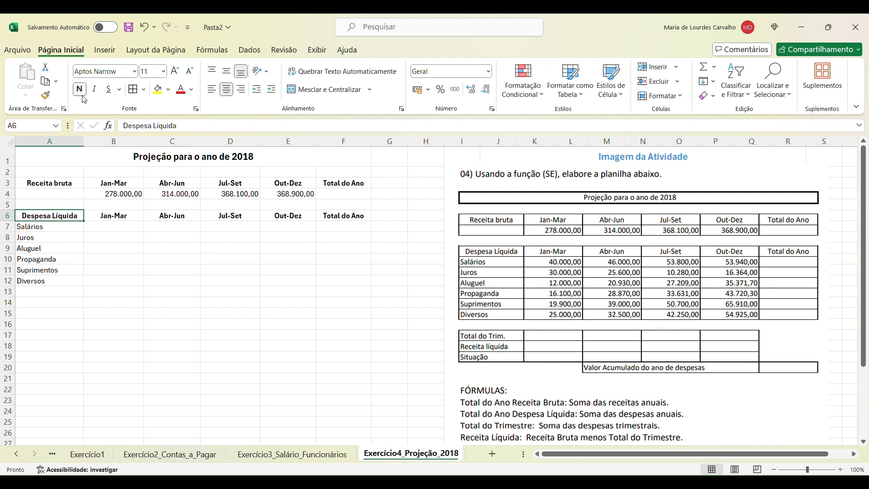
click(103, 271)
Step: Copy the prepared quarterly expense amounts and paste them into B7:E12 for the categories Salários through Diversos
click(281, 339)
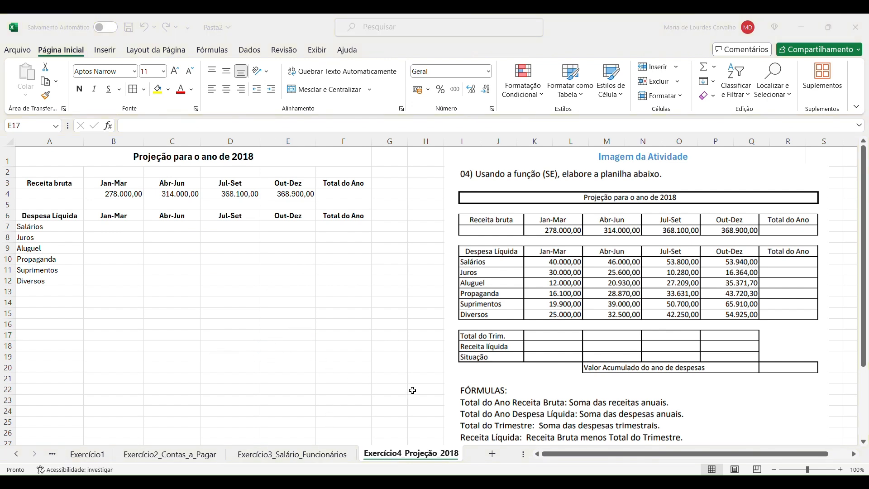
key(ctrl+c)
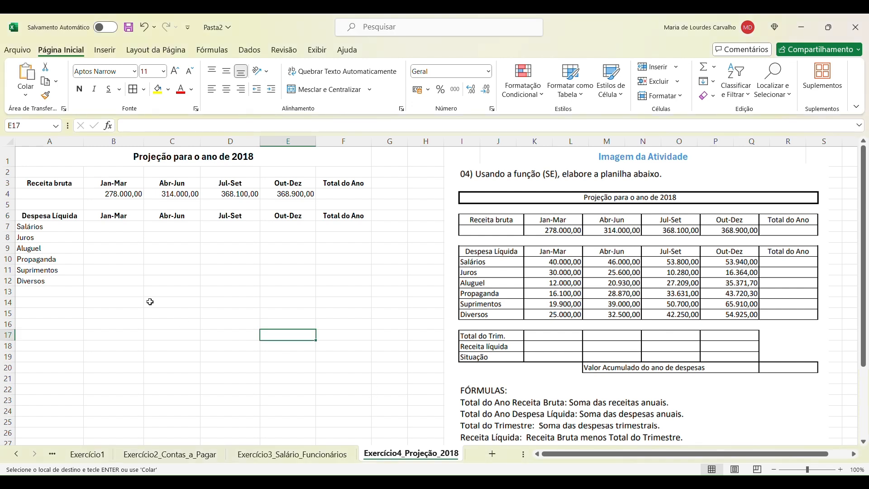
click(118, 228)
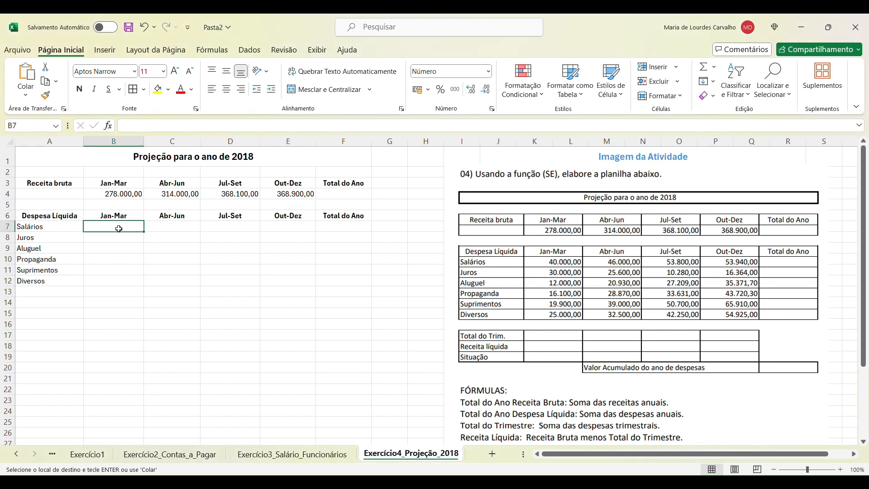
key(ctrl+v)
click(179, 357)
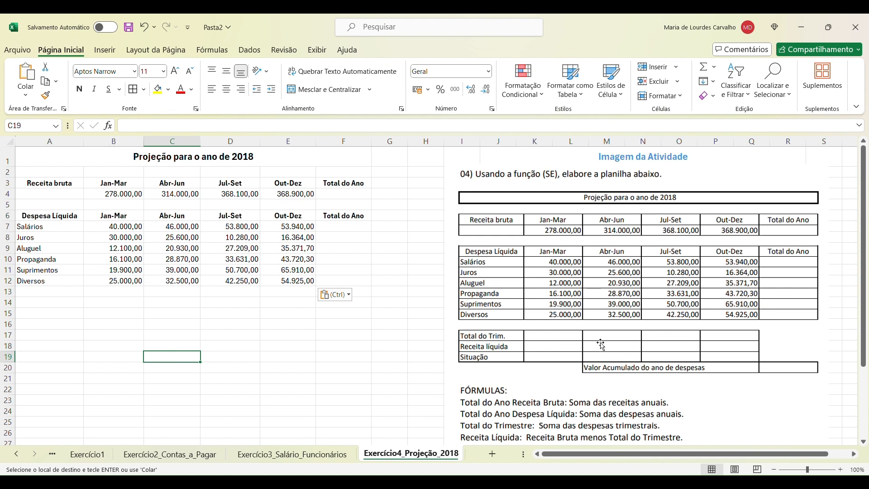
Step: Apply all borders to the revenue table A3:F4 and the expense table A6:F12
drag(38, 185, 343, 198)
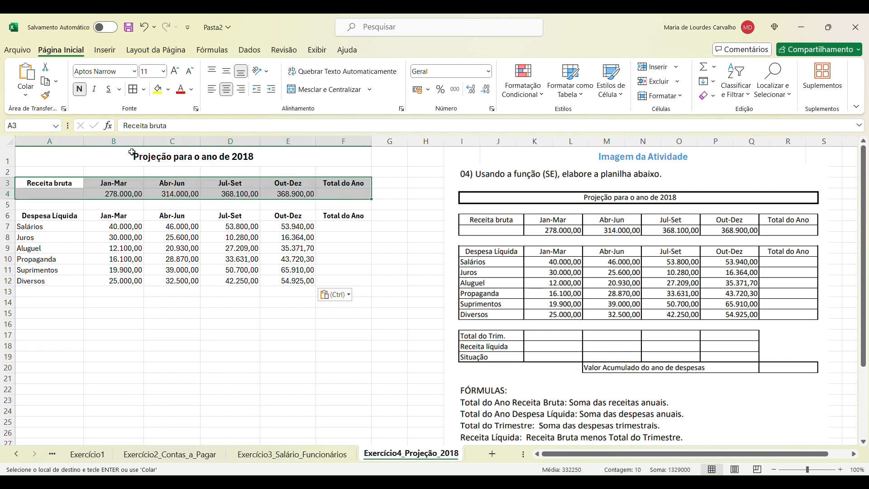
click(134, 91)
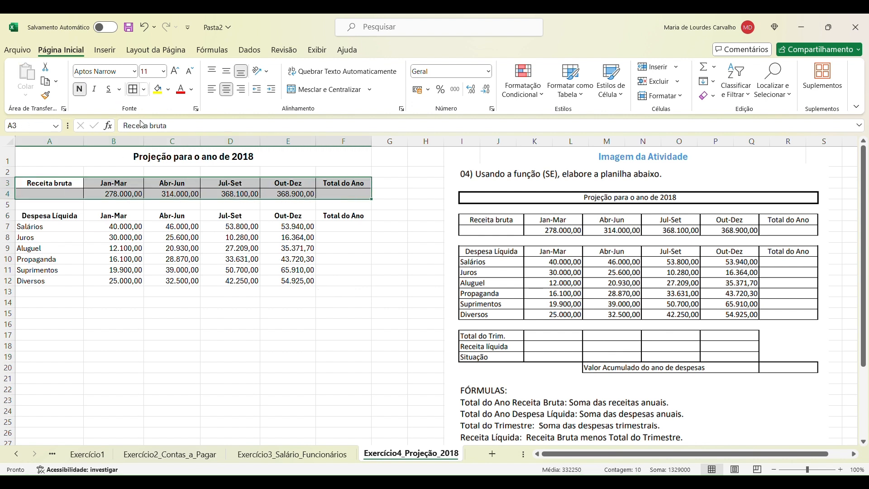
click(149, 302)
drag(38, 217, 342, 285)
click(135, 91)
Step: Enter the labels "Total do Trim.", "Receita Líquida" and "Situação" in cells A14 to A16
double_click(48, 303)
text(Total do Trim.)
key(Return)
text(Receita L)
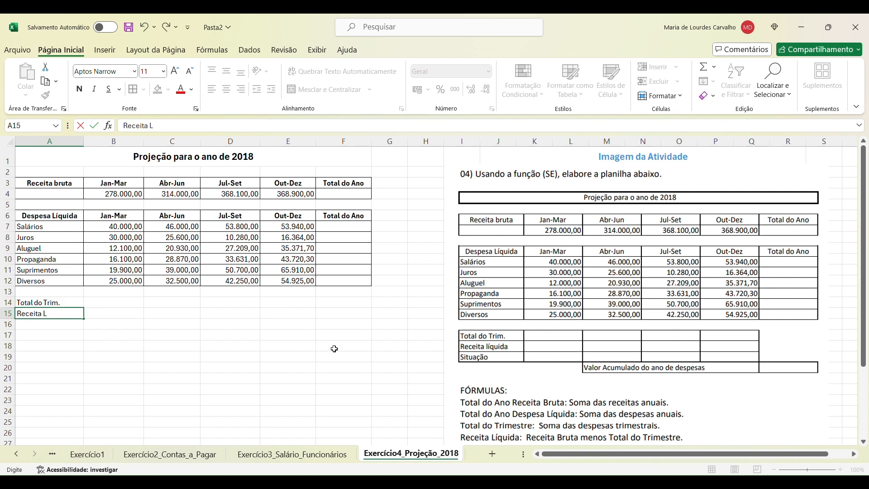
text(íquida)
key(Return)
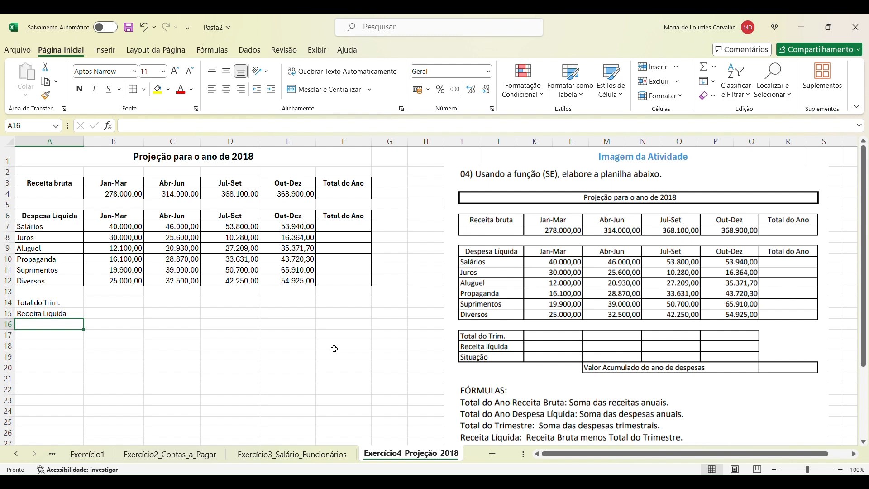
text(Situação)
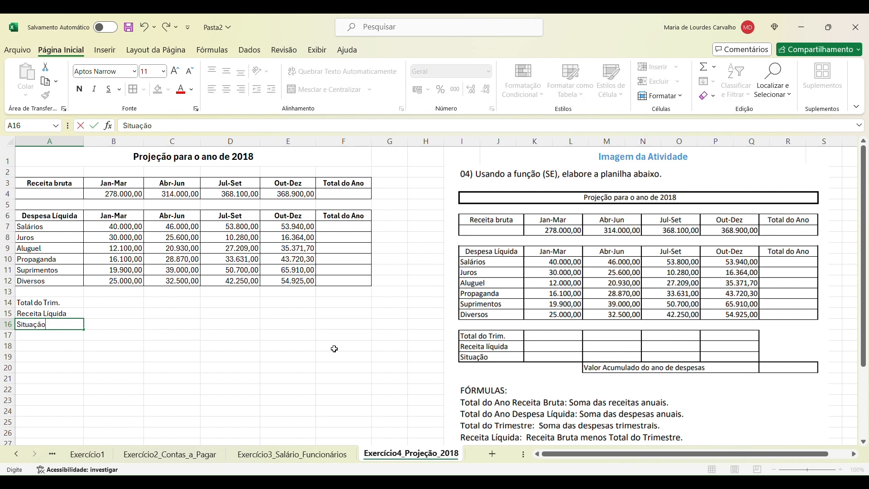
click(251, 367)
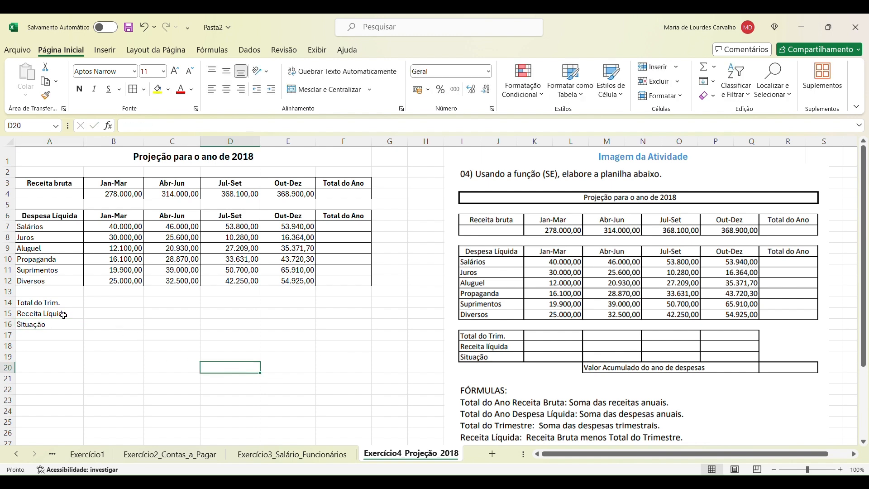
Step: Make the summary labels in A14:A16 bold
drag(62, 302, 62, 324)
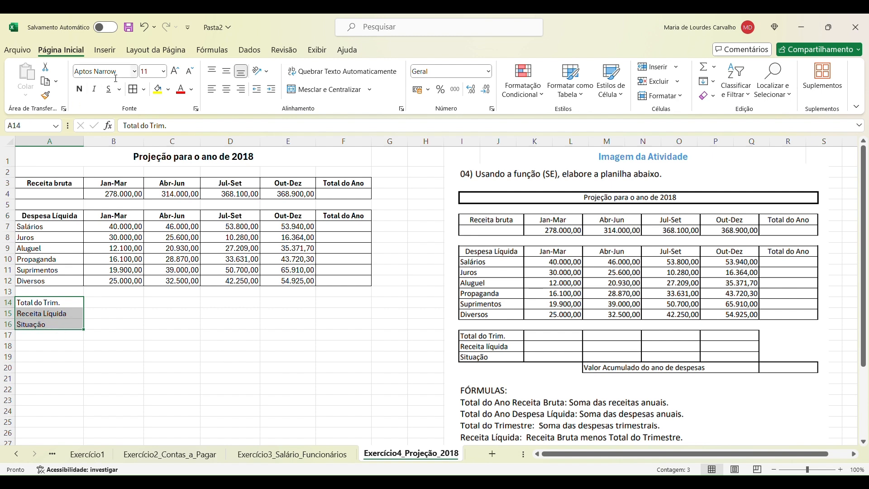
click(81, 88)
click(113, 302)
Step: Apply all borders to the summary block A14:E17
drag(45, 302, 297, 338)
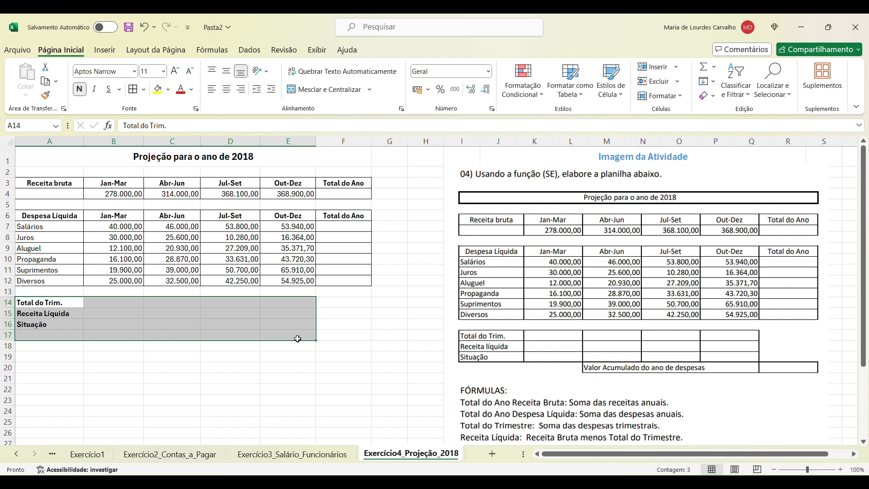
click(113, 357)
drag(54, 302, 281, 338)
click(136, 92)
click(181, 361)
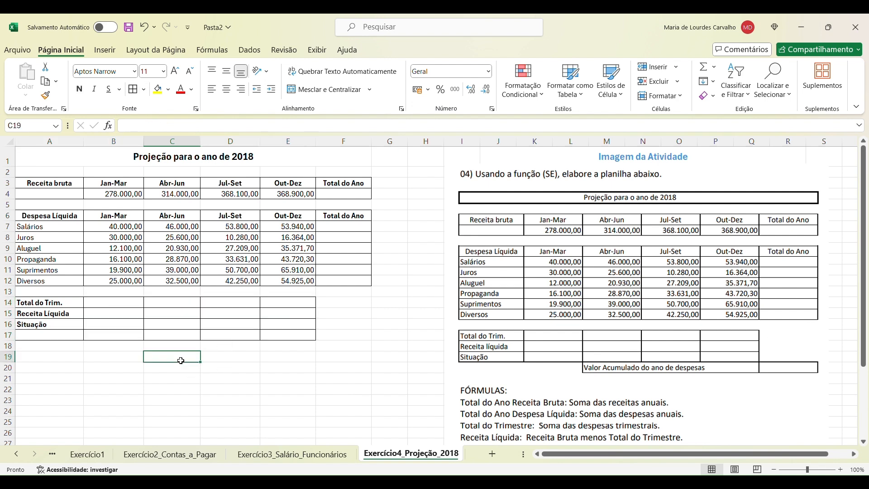
Step: Enter "Valor Acumulado do ano de despesas" in C17 and merge the cells C17:E17 with the text left-aligned
double_click(171, 335)
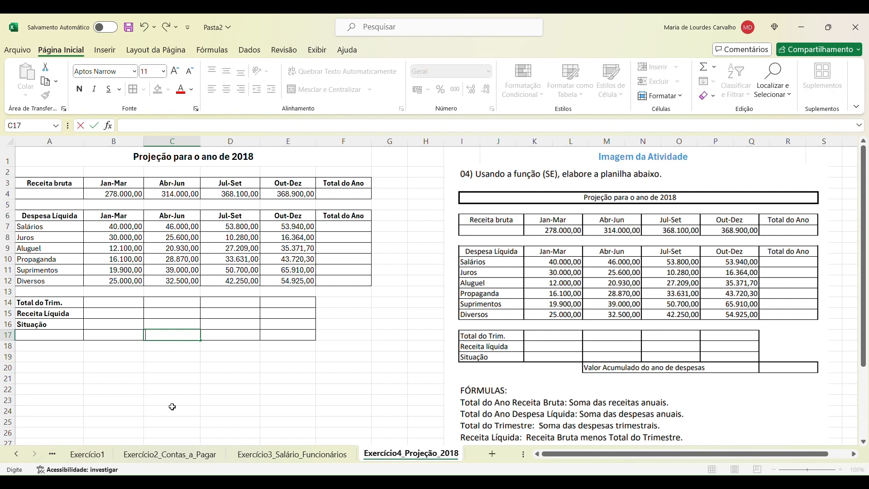
text(Valor Acumulado)
text(do ano de despesas)
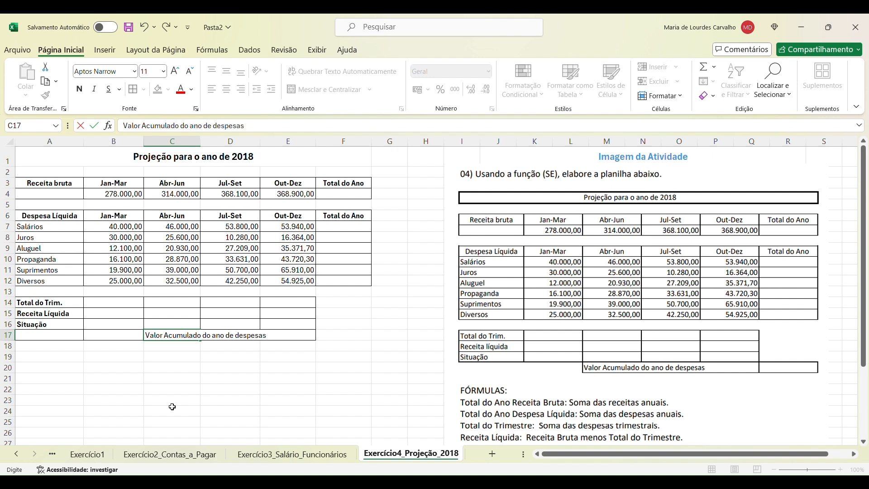
click(174, 401)
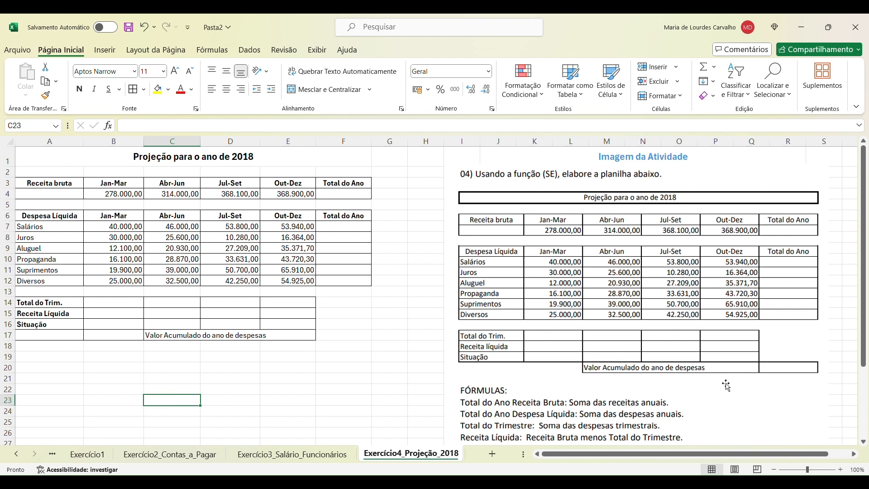
click(177, 338)
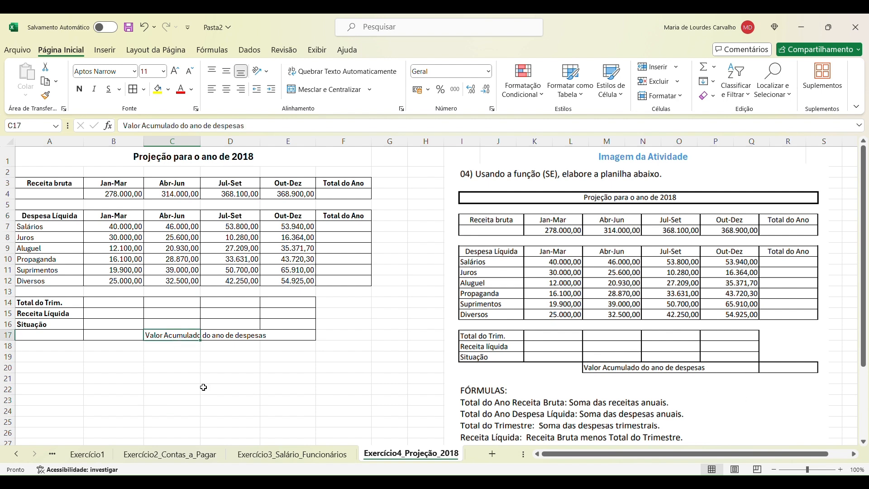
drag(176, 337, 293, 340)
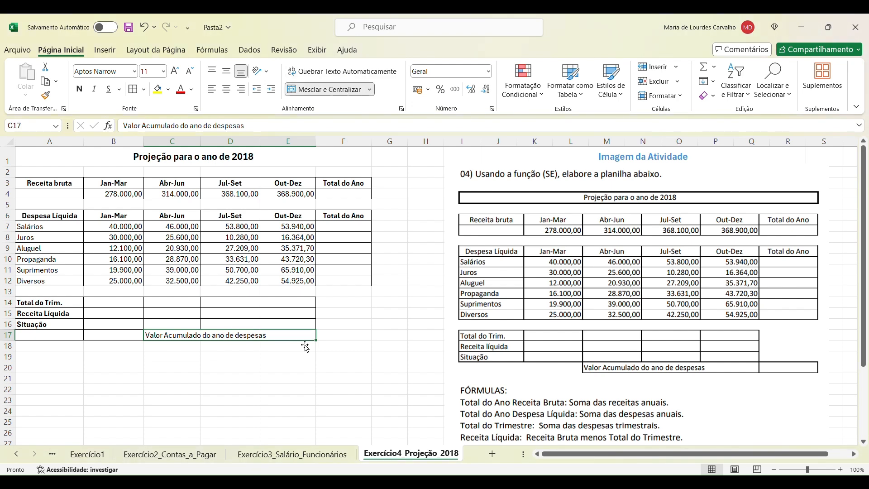
Step: Add borders around F17 and make the "Valor Acumulado do ano de despesas" label bold
click(335, 339)
click(133, 89)
click(344, 367)
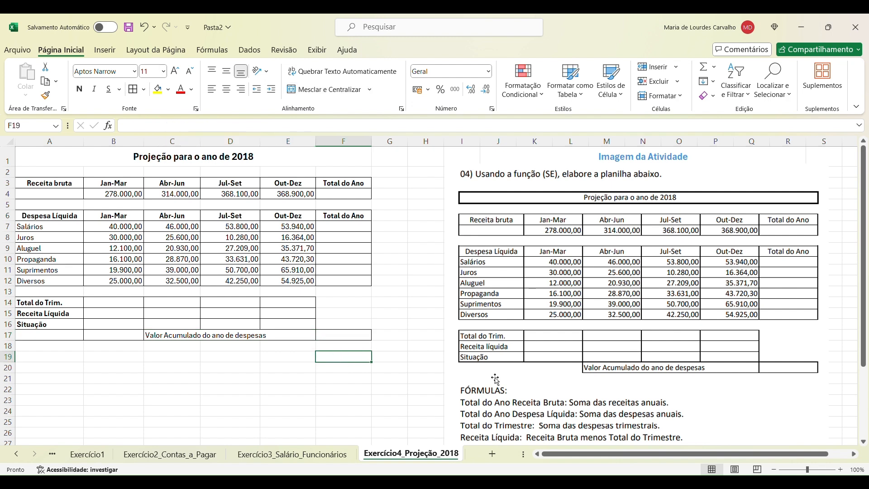
click(280, 335)
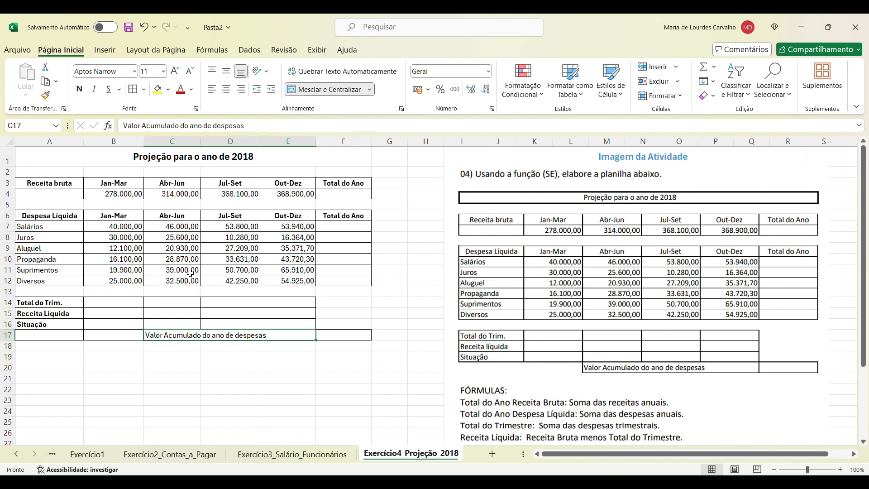
click(79, 90)
click(180, 393)
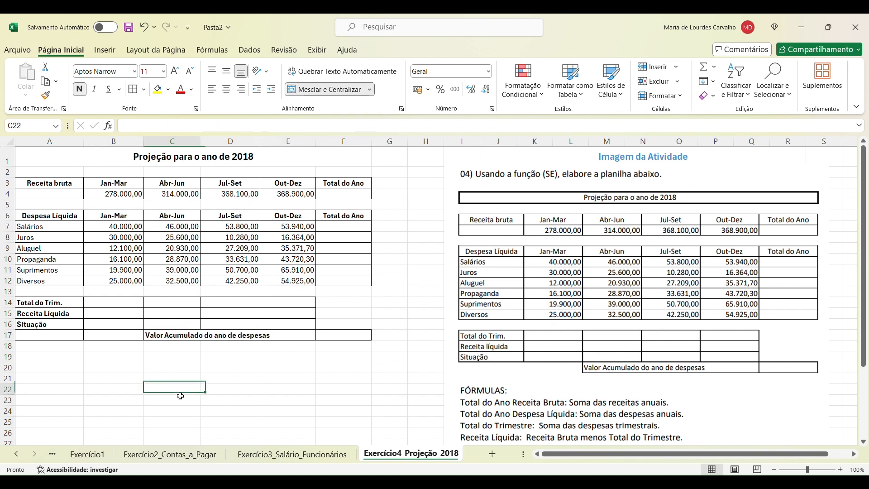
Step: Remove the borders from the empty cells A17:B17 and restore the bottom border under A16:B16
drag(134, 347, 73, 340)
click(138, 413)
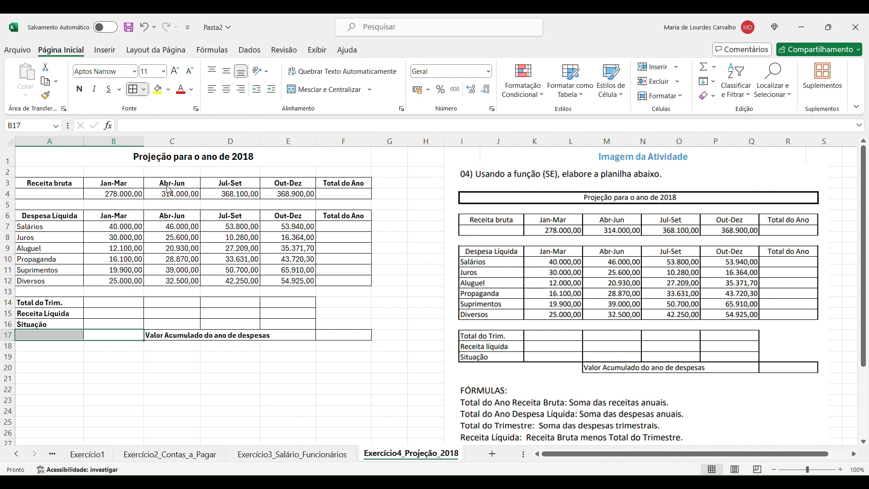
click(122, 359)
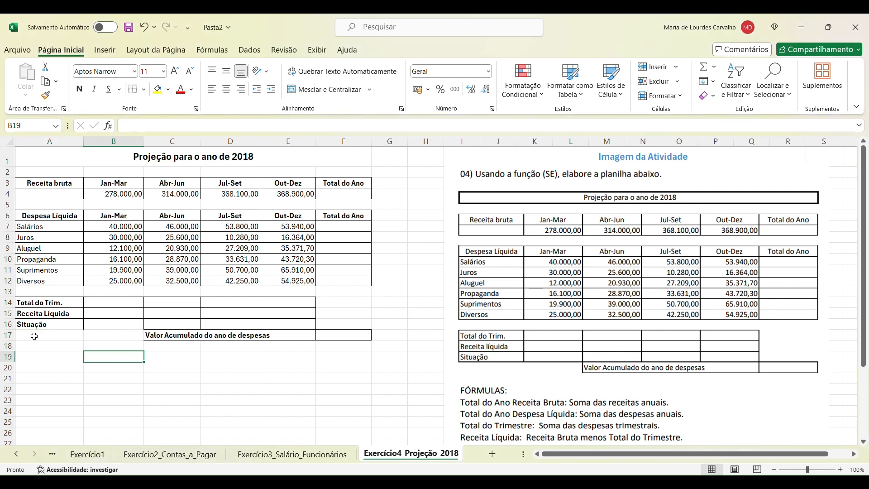
drag(124, 325, 74, 328)
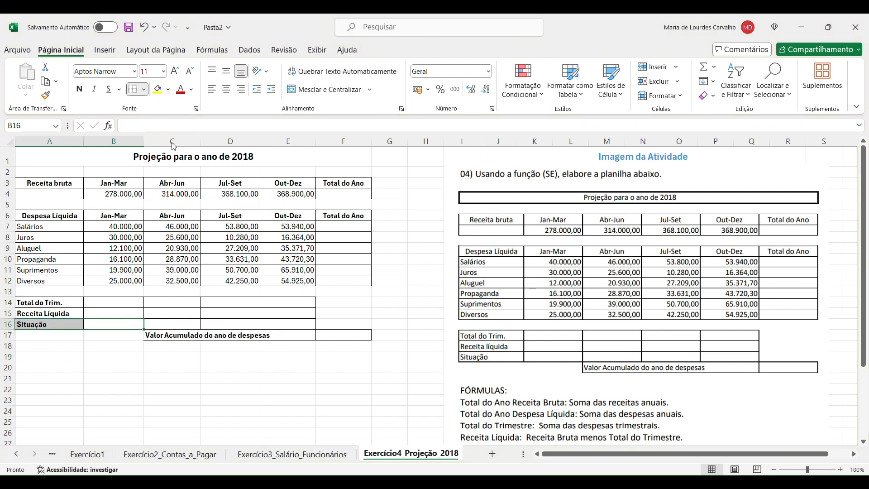
click(140, 348)
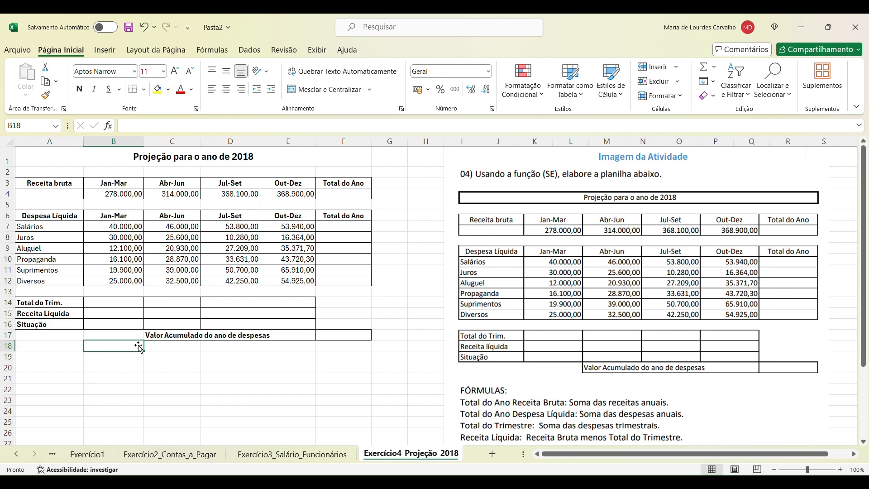
Step: Add a left border to the merged cell C17:E17 and outline the worksheet title across A1:F1
click(168, 337)
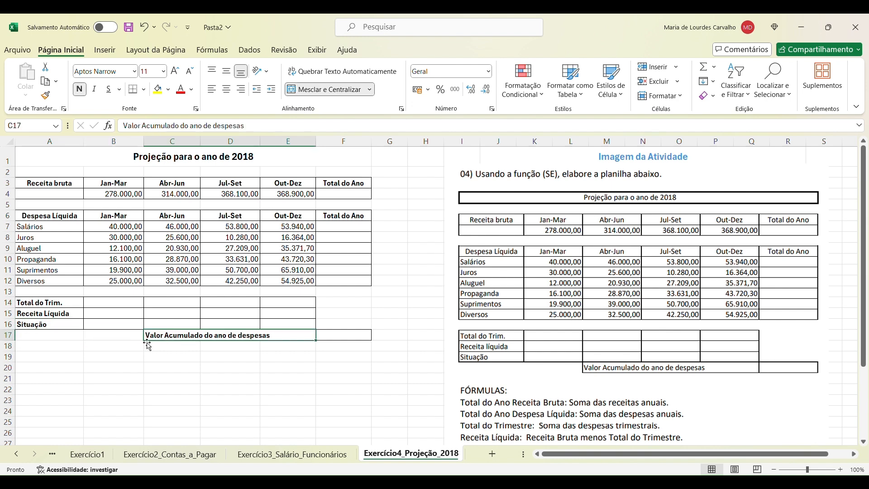
click(128, 337)
click(64, 338)
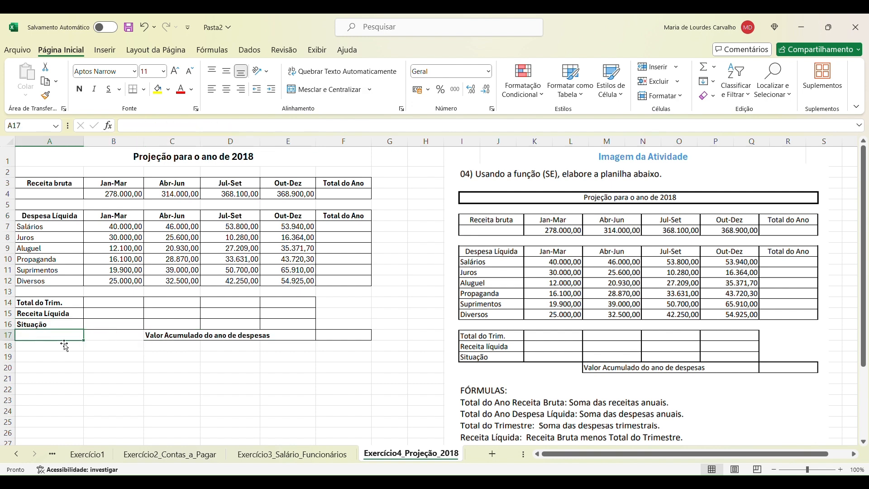
click(155, 338)
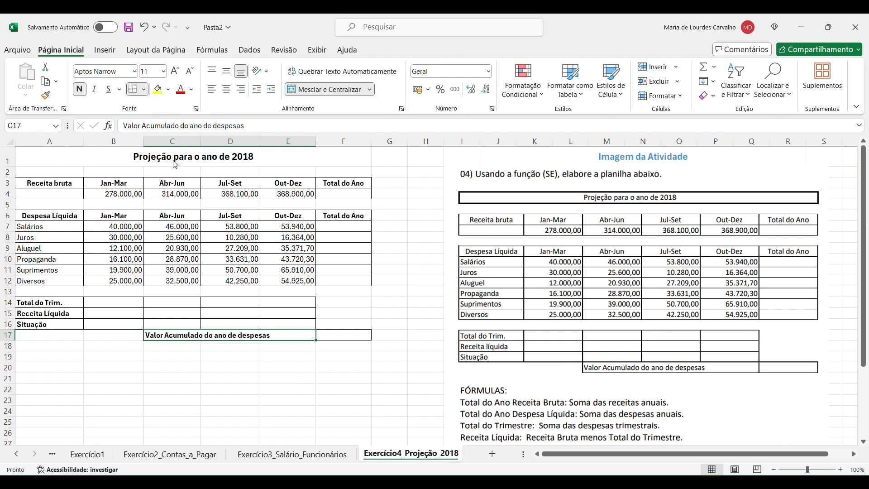
click(141, 349)
click(231, 400)
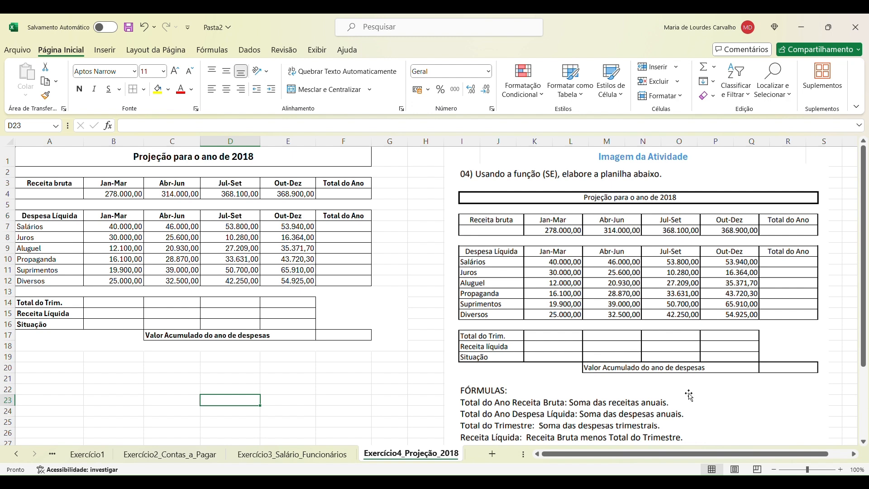
Step: Total the year's gross revenue in F4 with the formula =soma(B4:E4)
drag(119, 194, 297, 199)
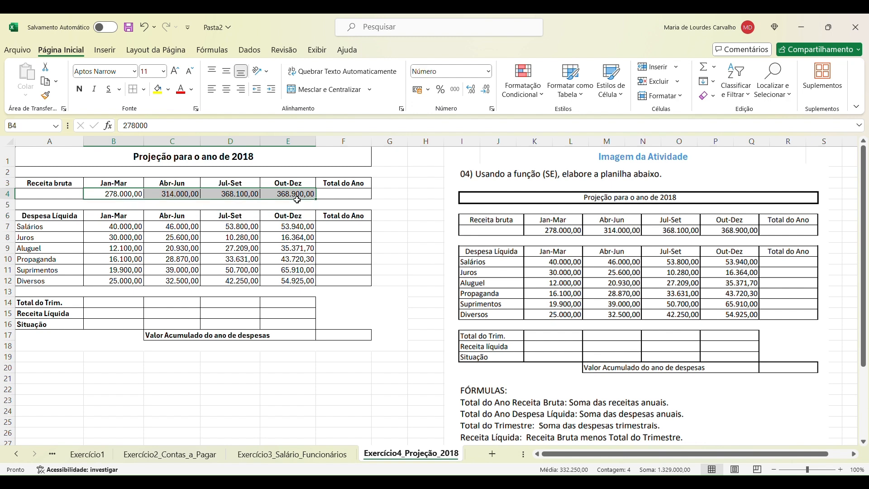
double_click(343, 198)
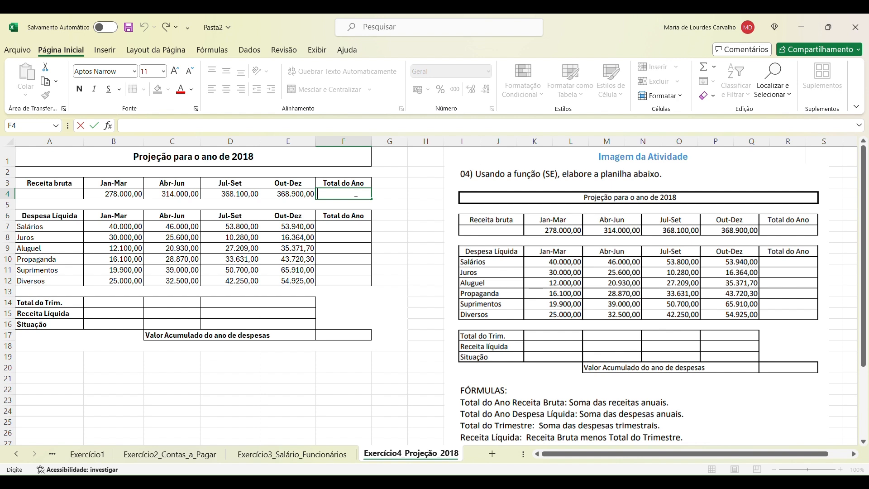
text(=soma()
drag(135, 198, 281, 197)
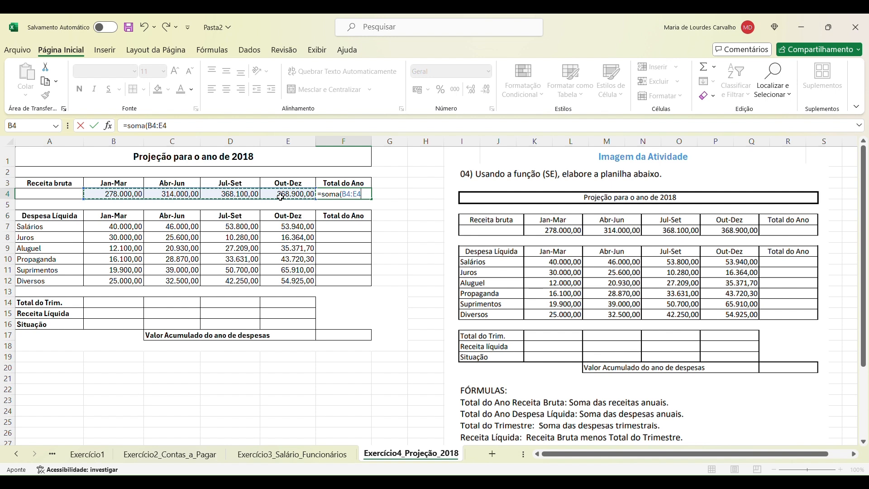
text())
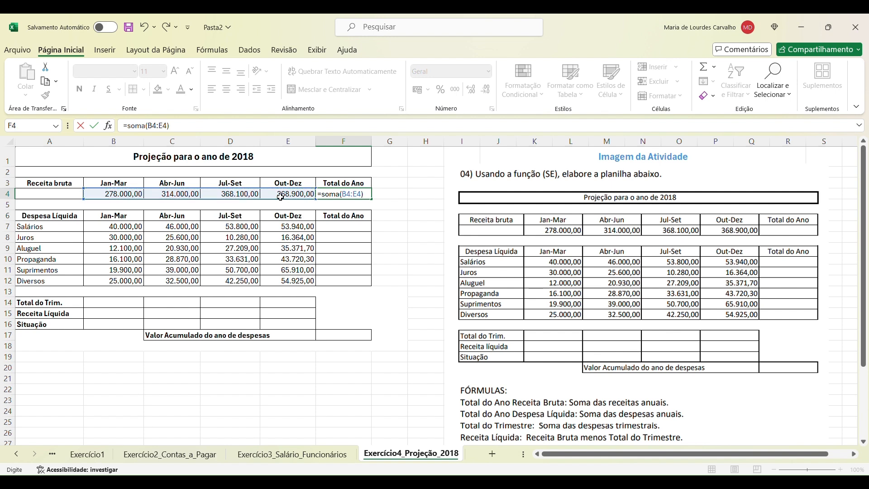
key(Return)
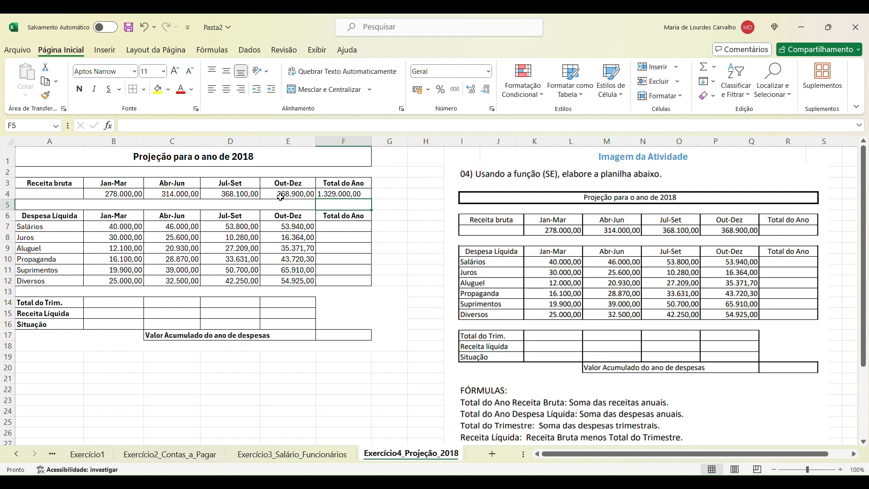
Step: Apply the Contábil format with the R$ symbol to B4:F4 and widen column F slightly
click(345, 199)
drag(122, 194, 289, 194)
click(118, 195)
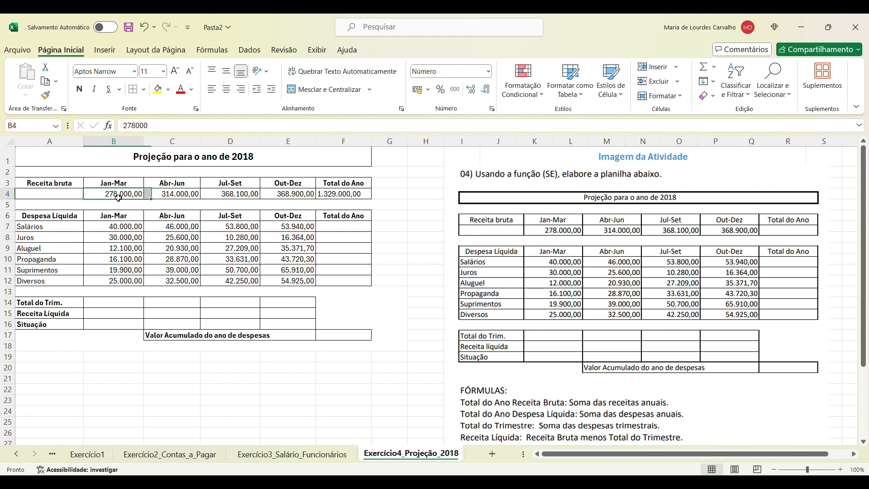
click(346, 199)
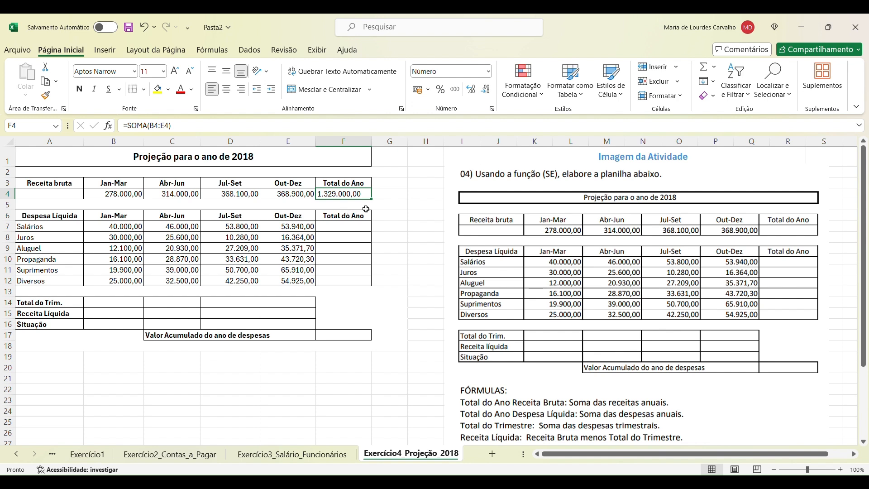
drag(113, 194, 344, 193)
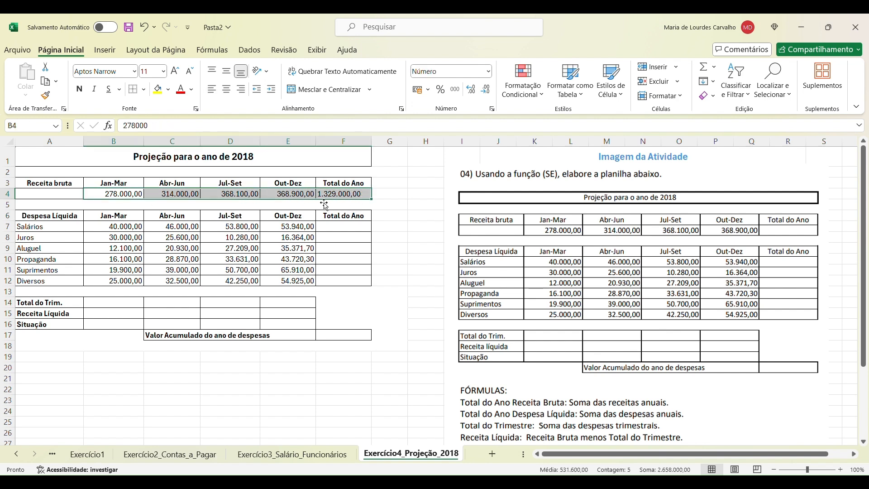
click(418, 93)
drag(375, 143, 385, 142)
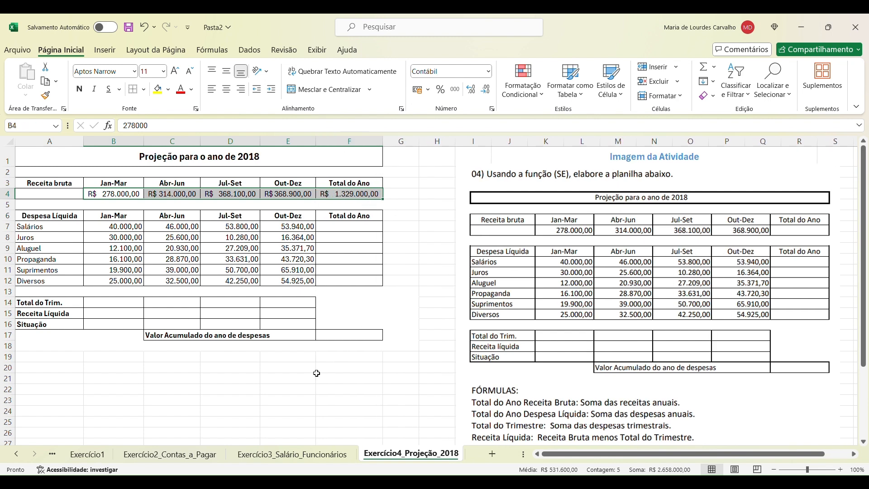
click(288, 368)
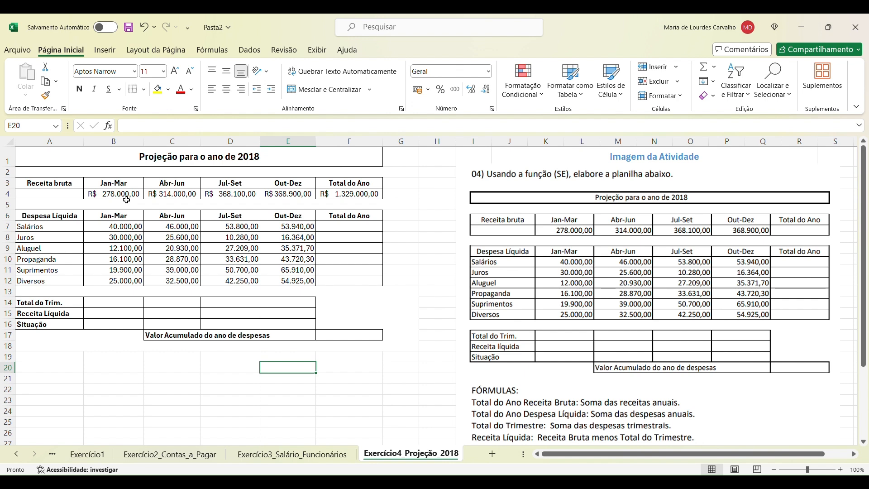
Step: Review the expense categories in A7:A12 that belong under the Total do Ano column
click(358, 230)
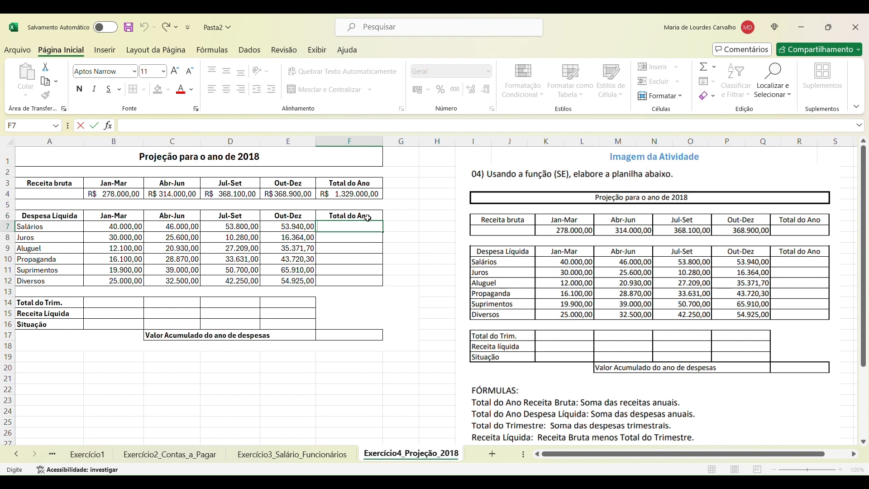
click(59, 231)
click(61, 262)
key(Down)
key(Down)
key(Down)
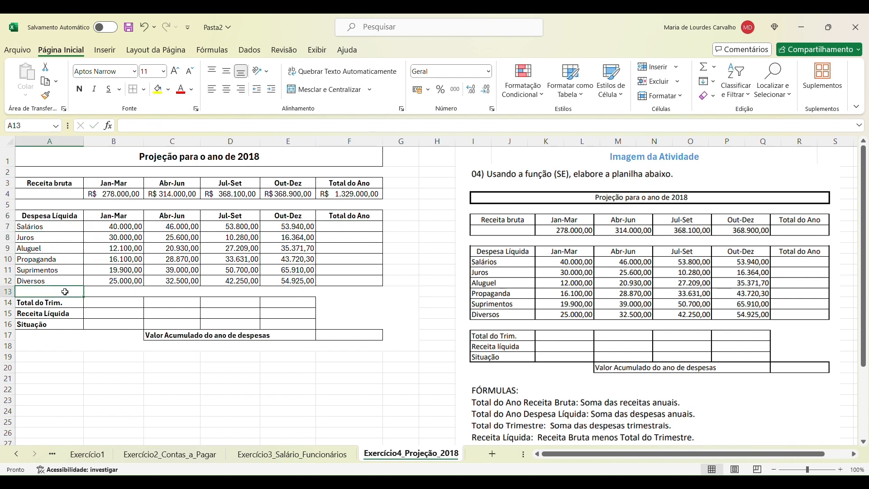
click(64, 226)
click(55, 281)
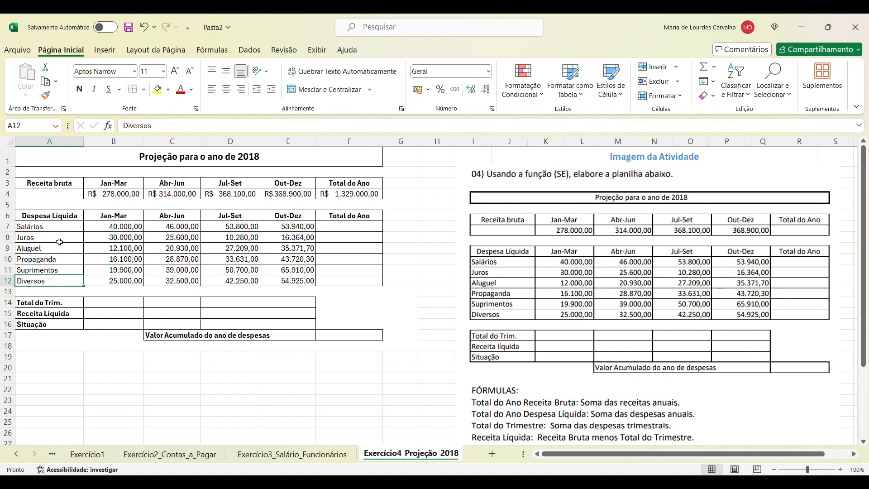
click(134, 231)
double_click(328, 228)
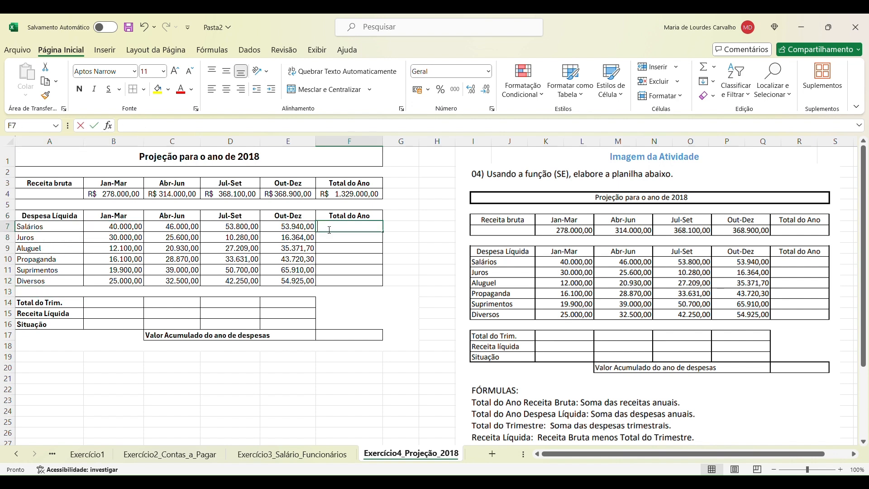
click(346, 195)
Step: Total the year's Salários expense in F7 with the formula =soma(B7:E7) and copy it down through F12
double_click(351, 230)
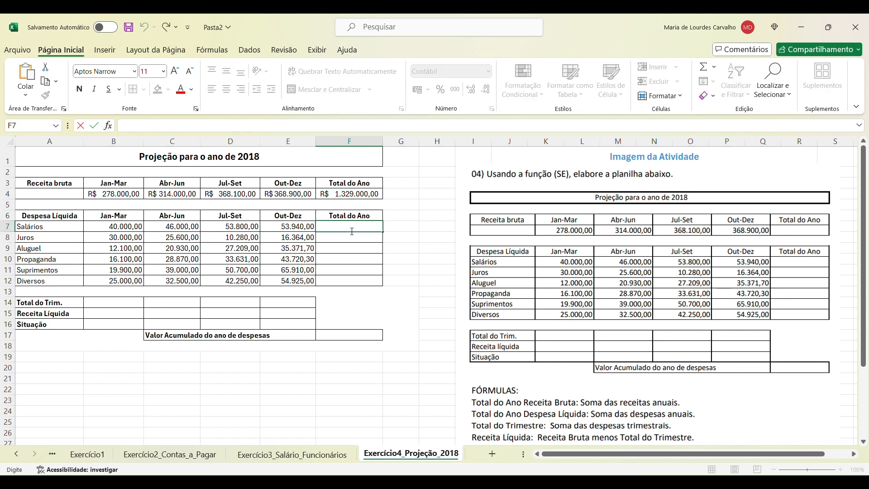
text(=soma)
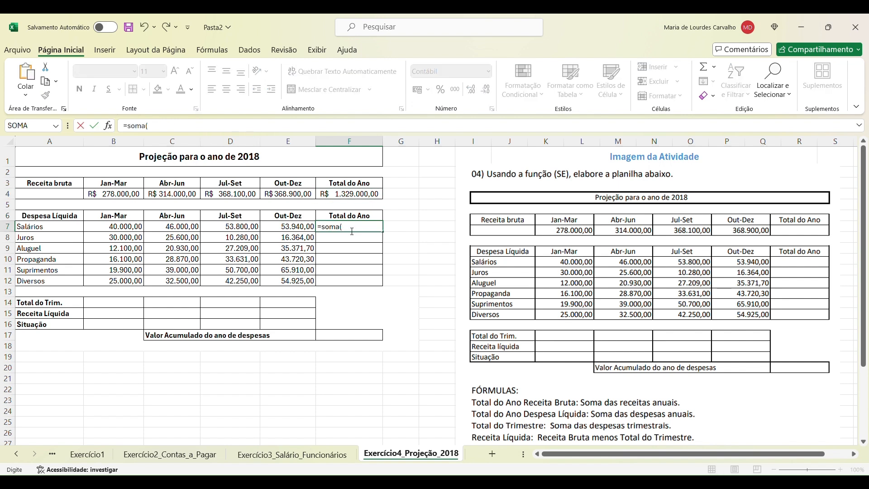
text(()
drag(131, 229, 281, 229)
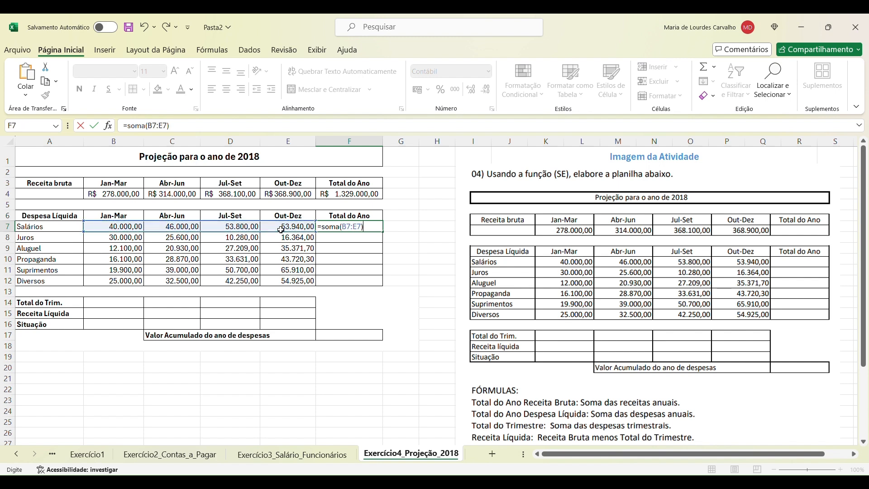
key(Return)
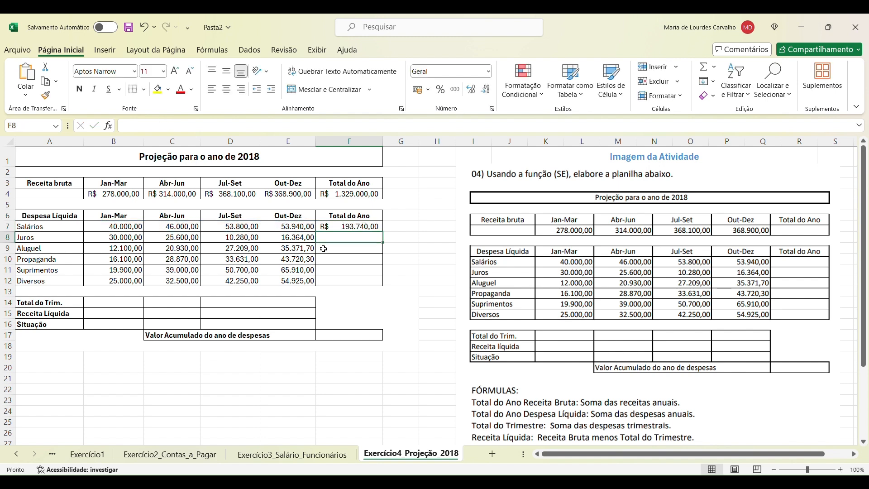
click(367, 228)
drag(385, 238, 386, 283)
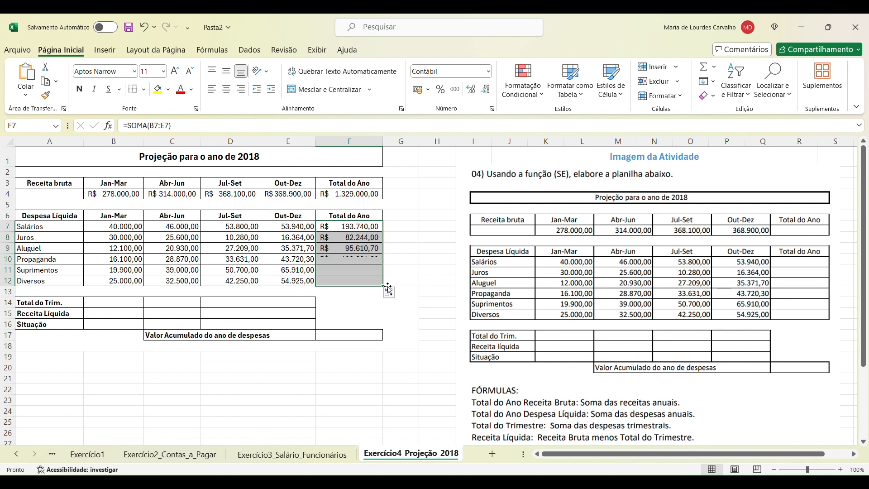
Step: Check the copied SOMA formulas for each expense row in F7:F12
click(358, 227)
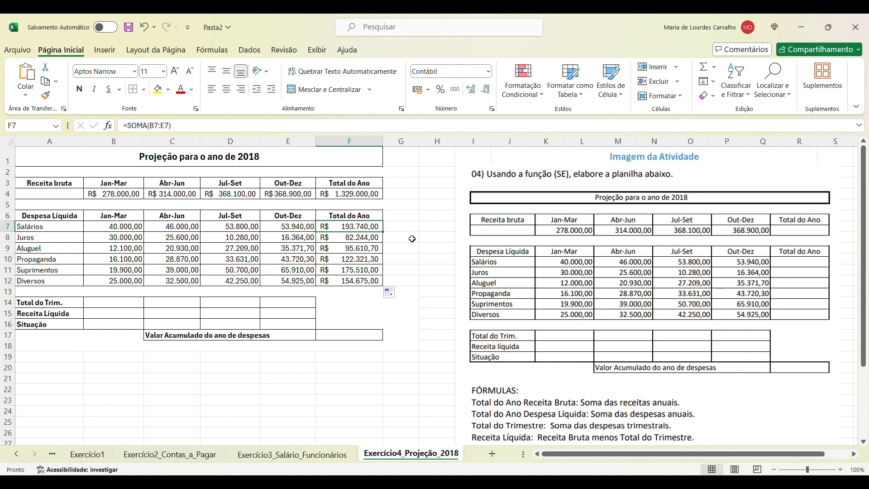
key(Down)
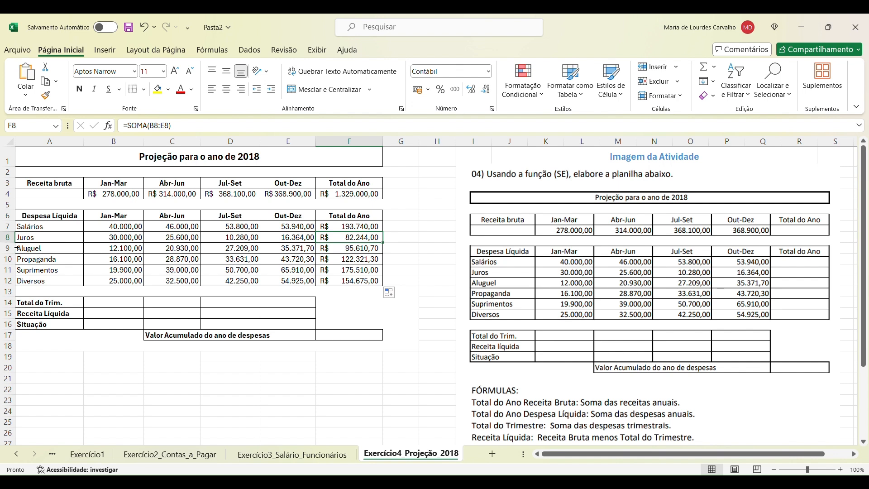
click(362, 252)
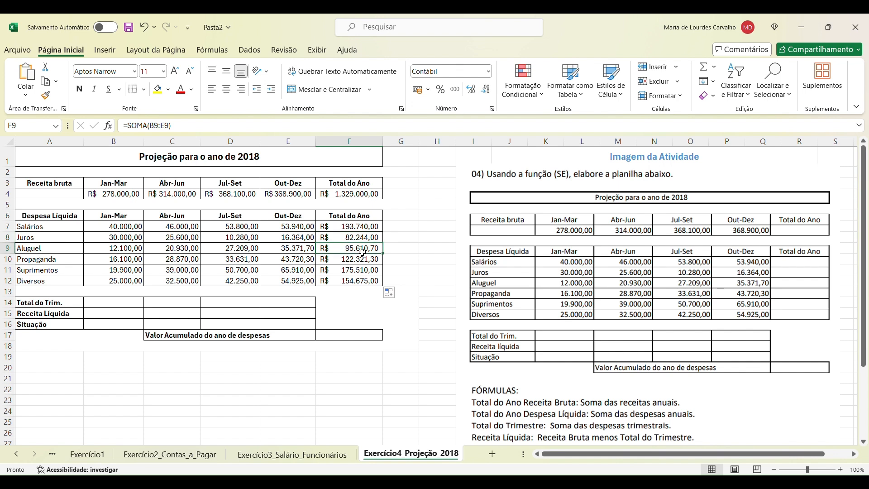
click(363, 259)
click(364, 269)
click(365, 280)
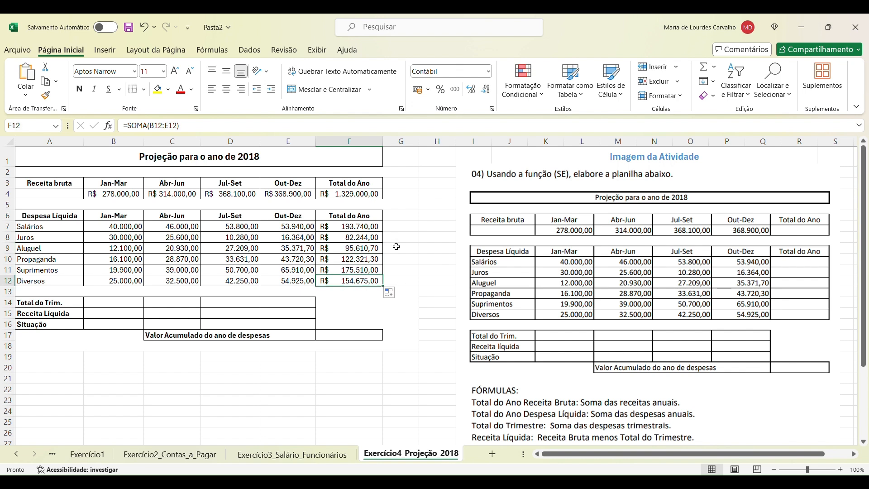
click(320, 230)
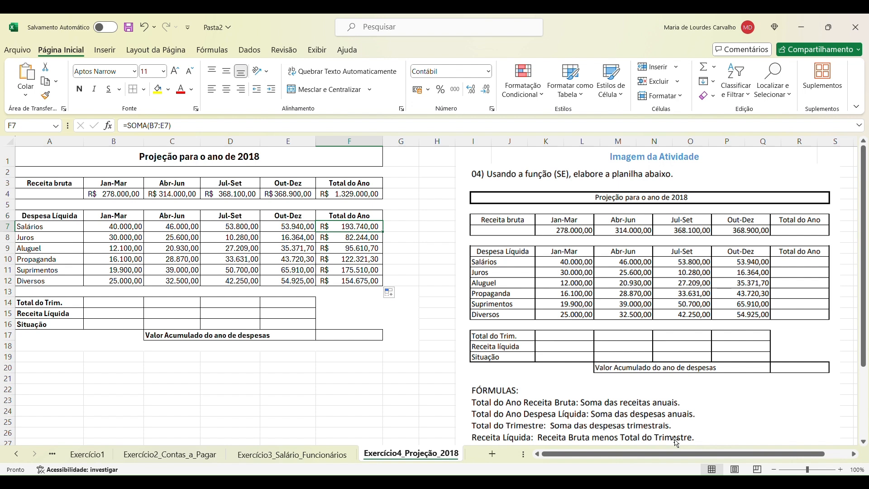
Step: Review the quarter headings in B3:E3 and the Jan-Mar expense range B7:B12 needed for the quarterly total
click(132, 185)
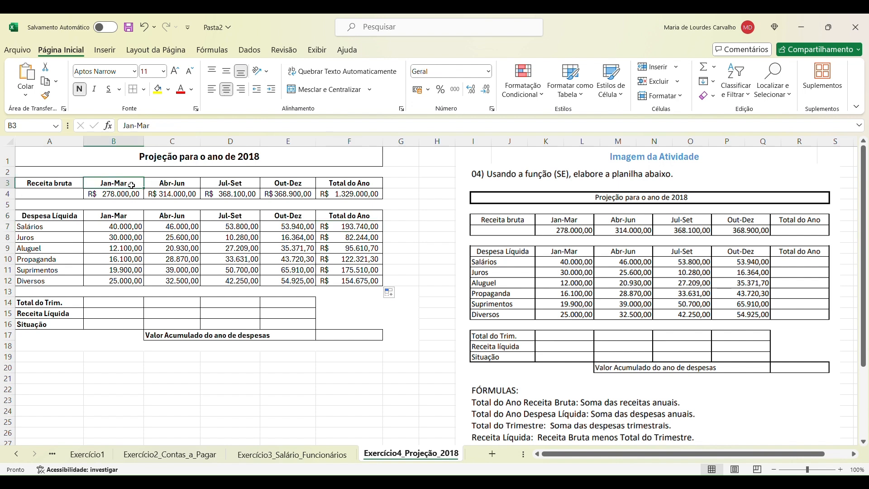
drag(129, 185, 288, 185)
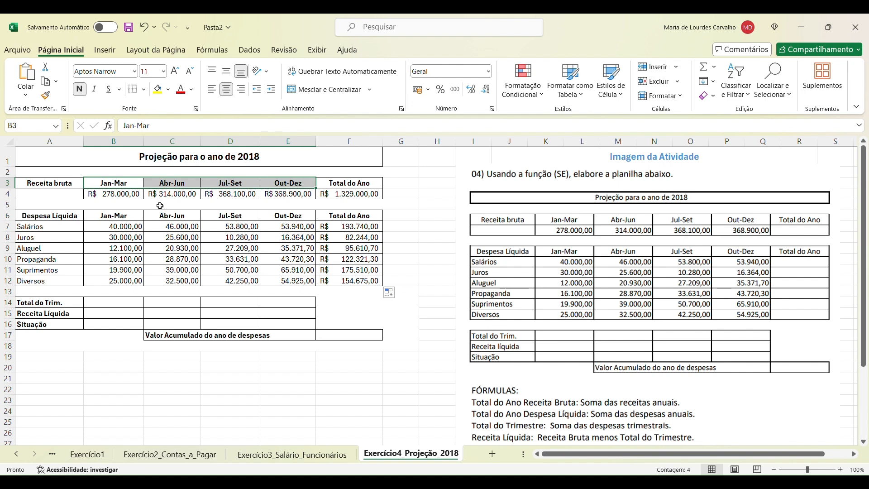
click(124, 183)
click(167, 184)
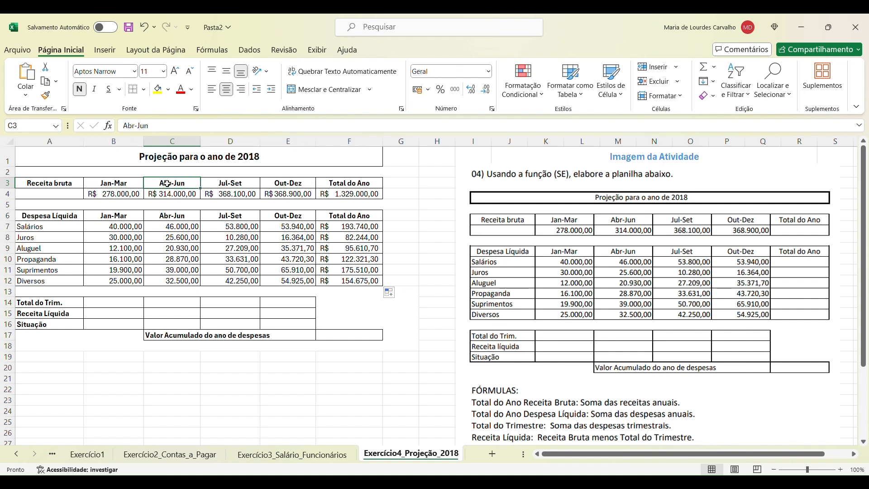
click(239, 187)
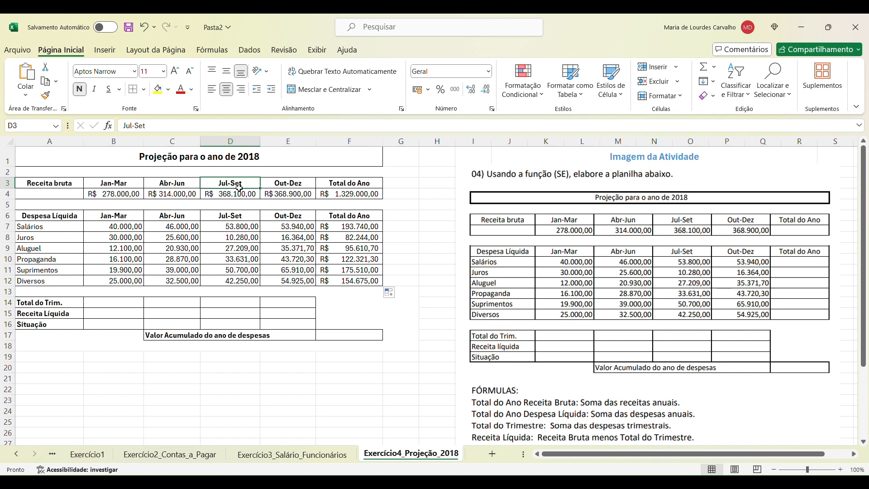
click(299, 185)
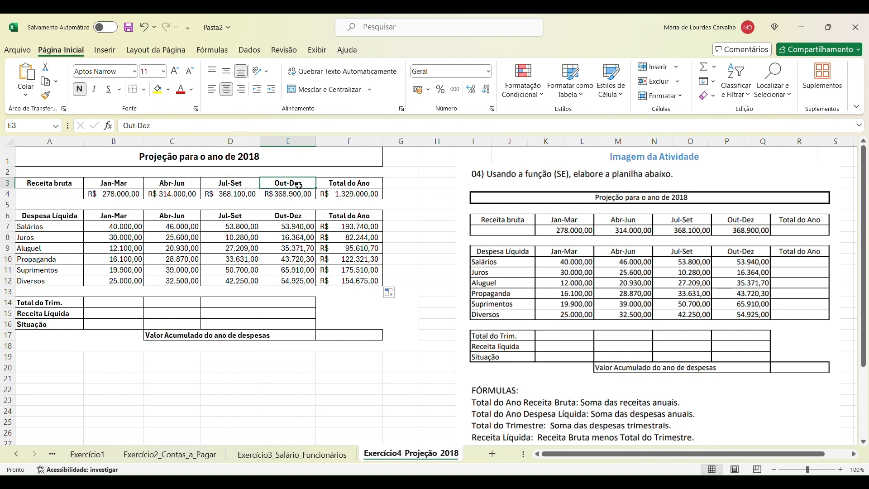
double_click(110, 303)
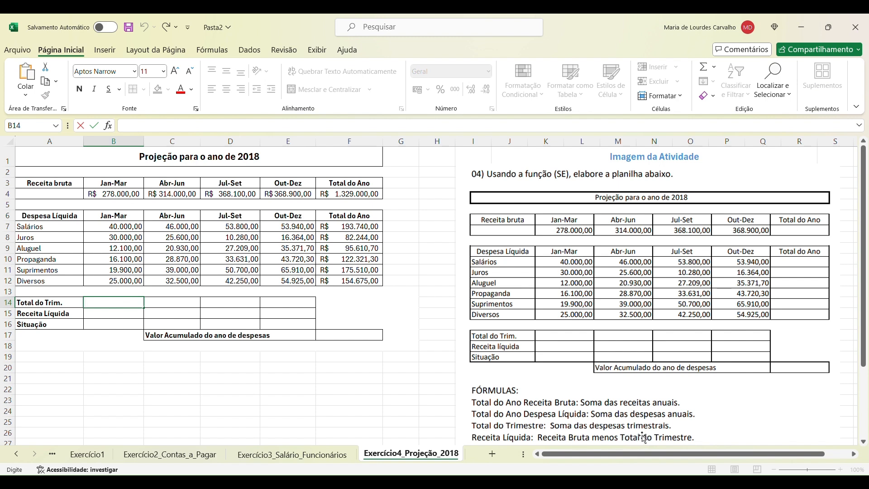
click(126, 197)
drag(129, 229, 129, 281)
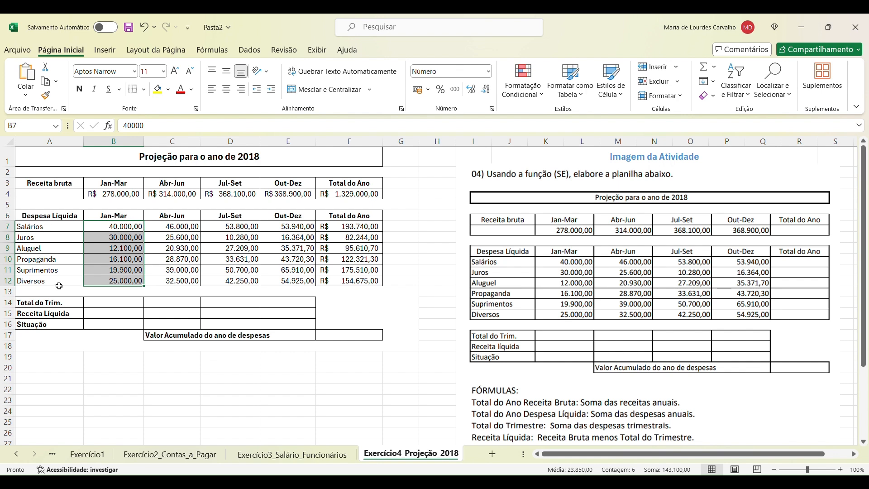
Step: Total the Jan-Mar expenses in B14 with the formula =soma(B7:B12)
double_click(110, 306)
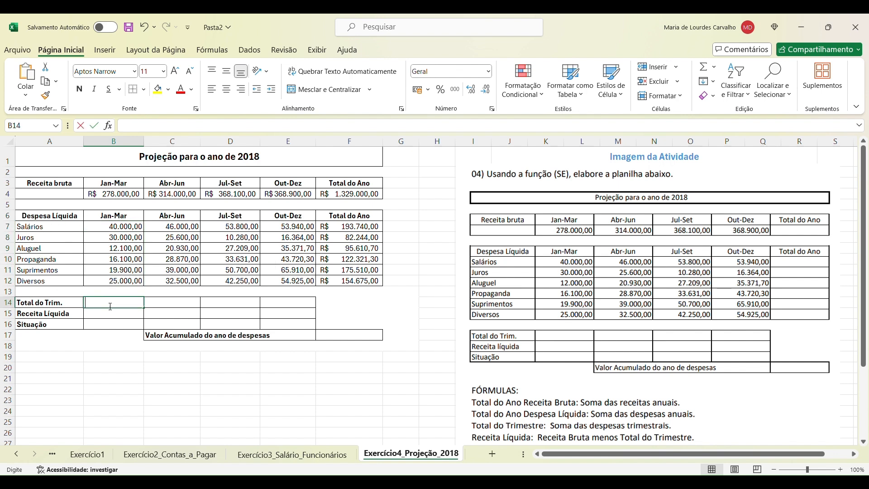
text(=soma()
drag(128, 227, 127, 281)
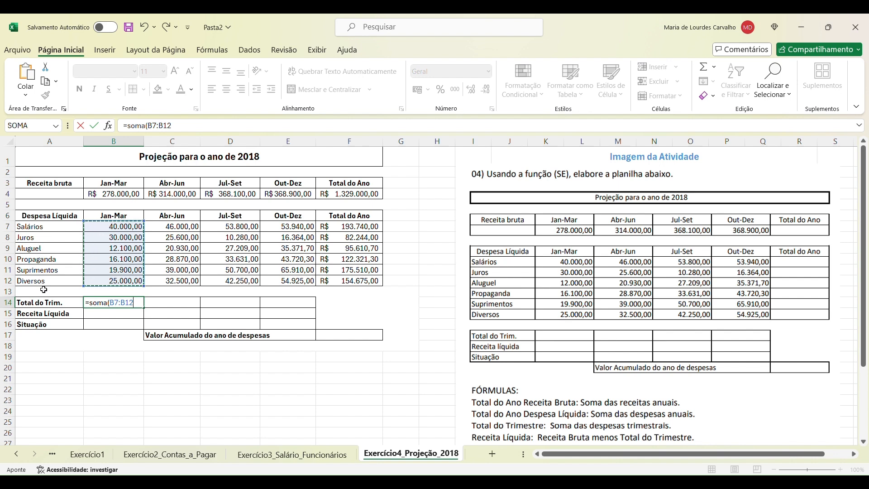
text())
key(Return)
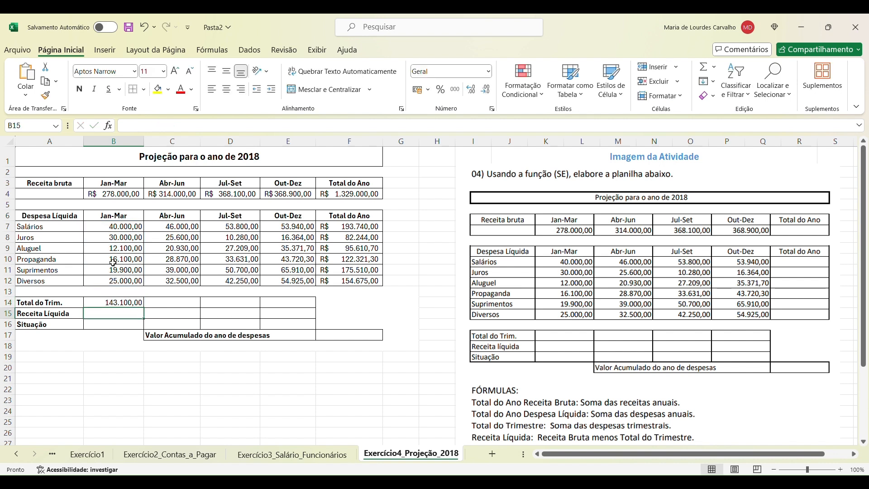
Step: Apply the Contábil format with the R$ symbol to the expenses in B7:E12 and to the quarterly total in B14
click(120, 303)
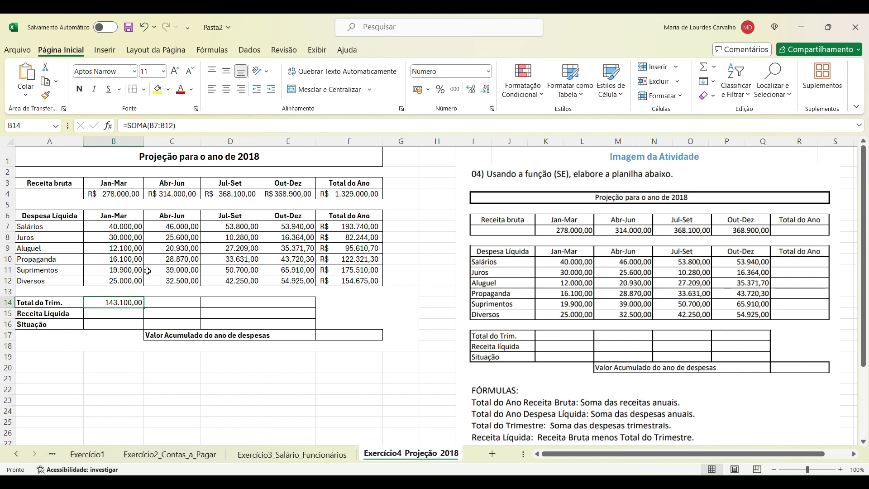
drag(116, 228, 309, 281)
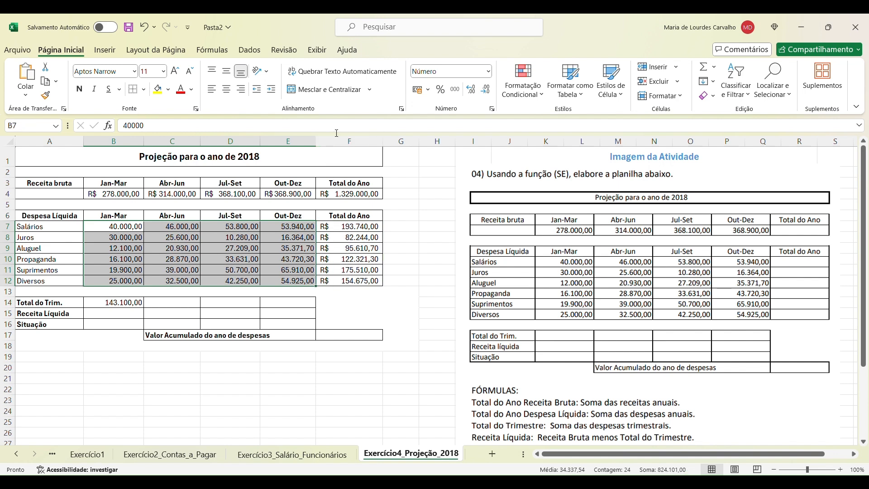
click(414, 91)
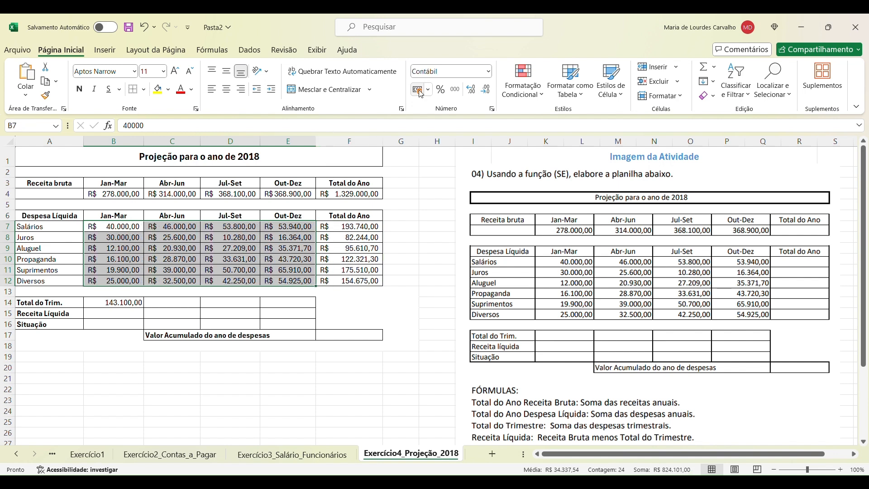
click(119, 302)
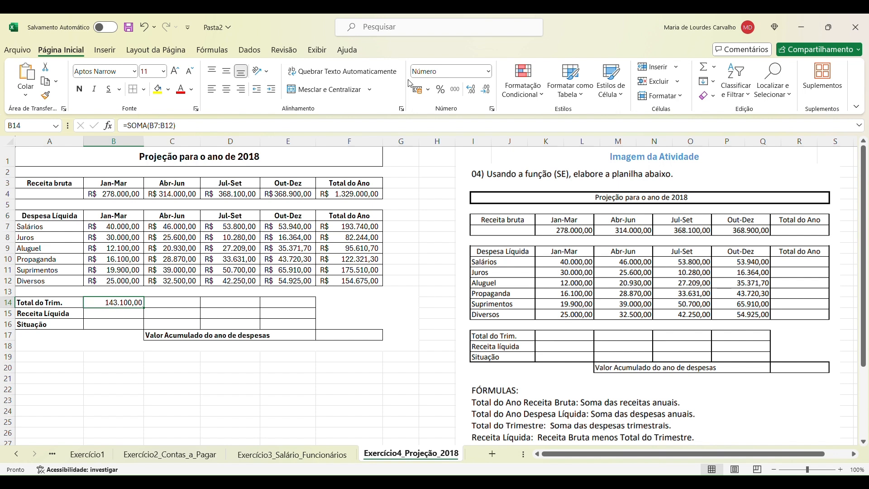
click(416, 90)
Step: Copy the quarterly total formula from B14 across to C14:E14
click(173, 305)
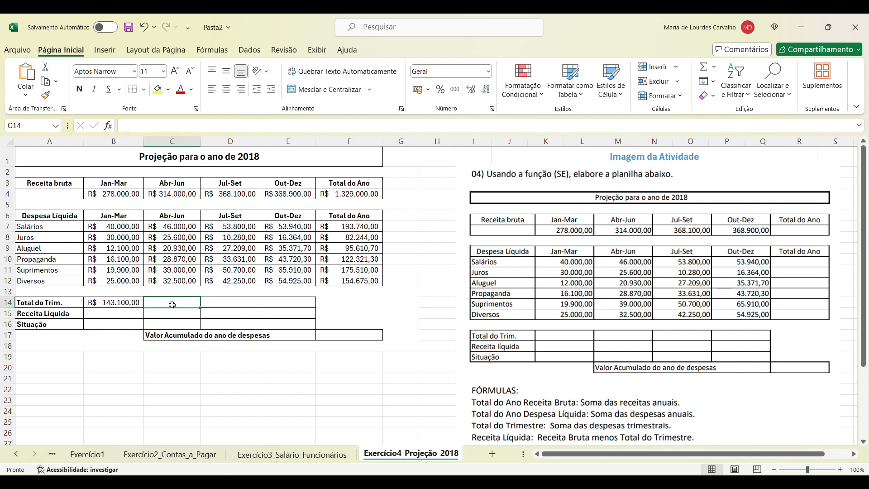
double_click(172, 305)
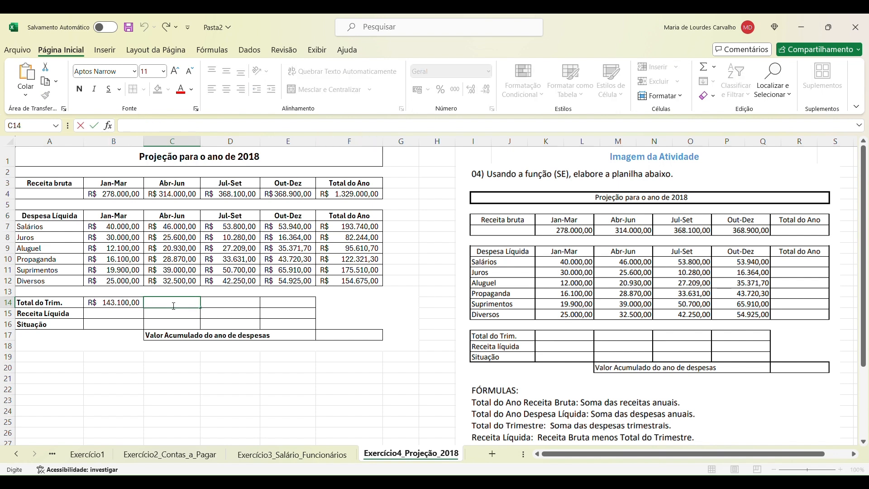
click(131, 308)
drag(144, 308, 297, 312)
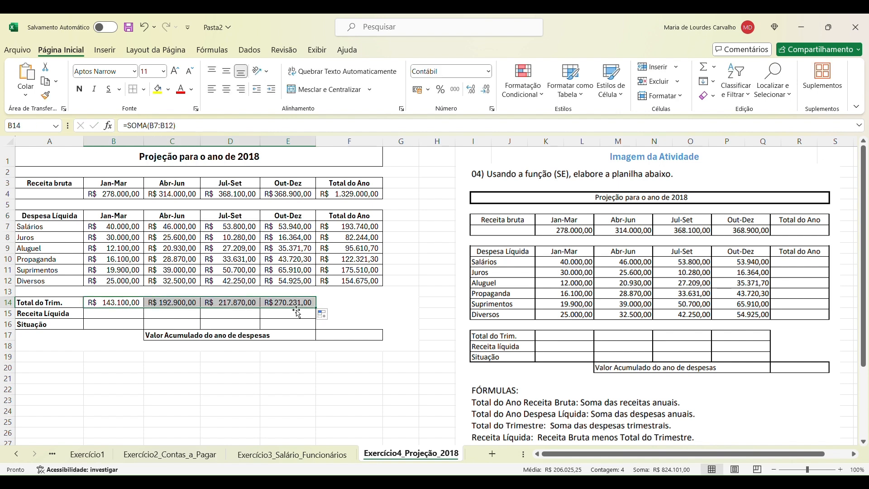
Step: Check the SOMA formulas of the four quarterly totals in B14:E14
click(132, 355)
drag(126, 304, 273, 311)
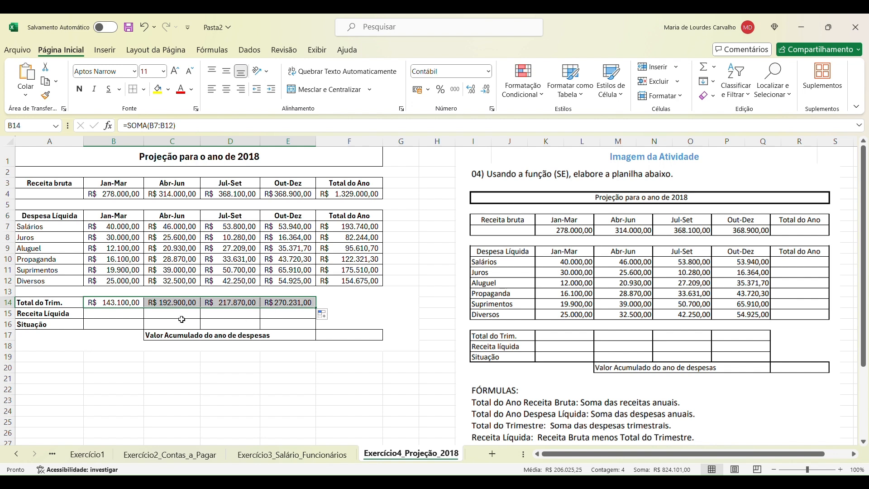
click(135, 306)
click(171, 306)
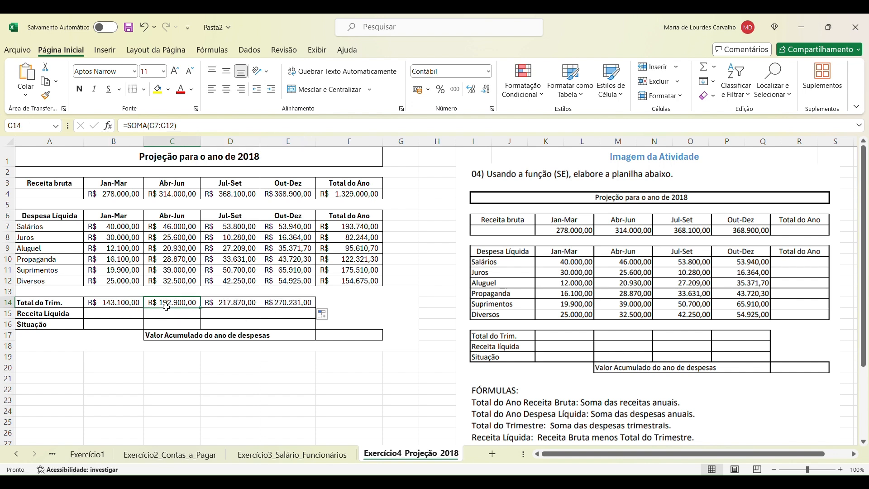
click(232, 307)
click(304, 308)
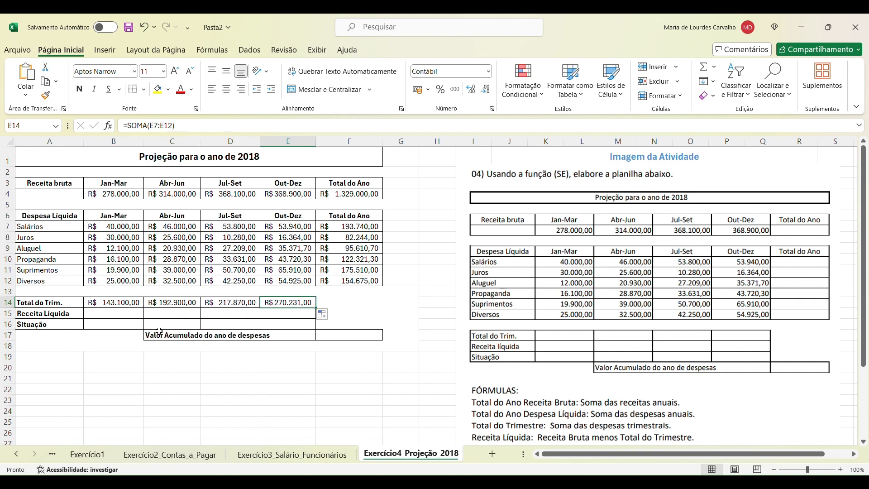
Step: Calculate the Jan-Mar net revenue in B15 with the formula =B4-B14
double_click(107, 320)
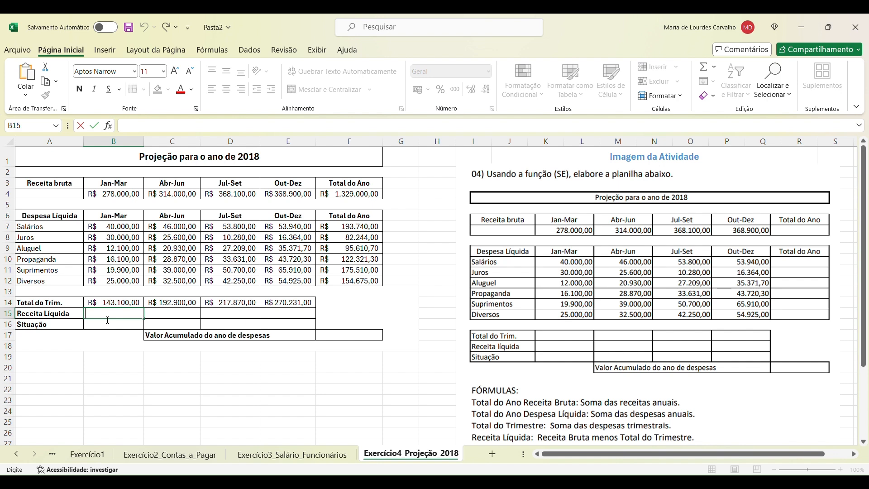
text(=)
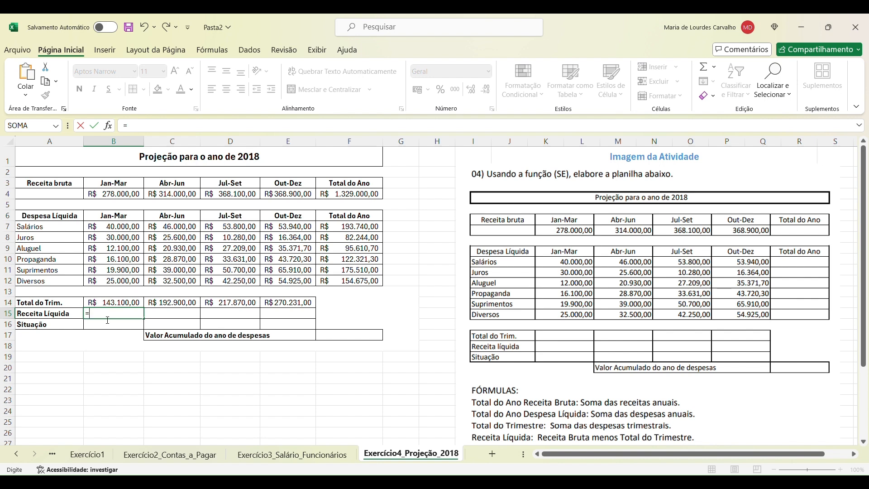
click(125, 198)
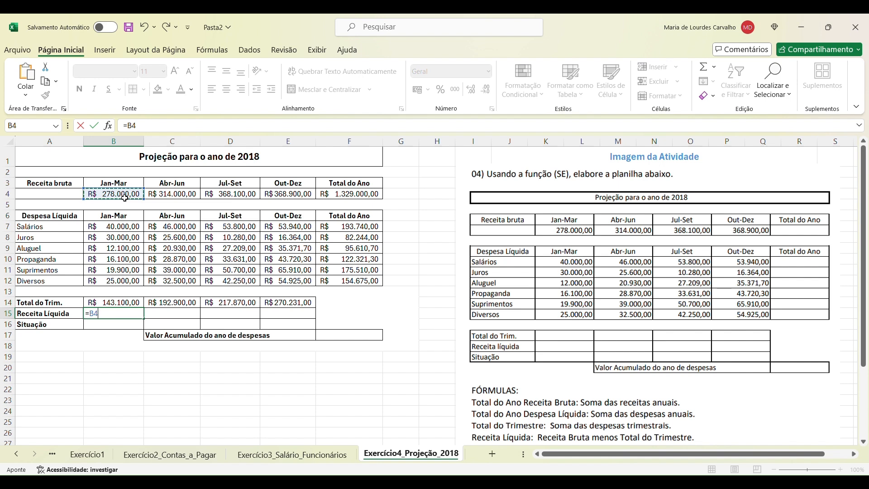
text(-)
click(114, 306)
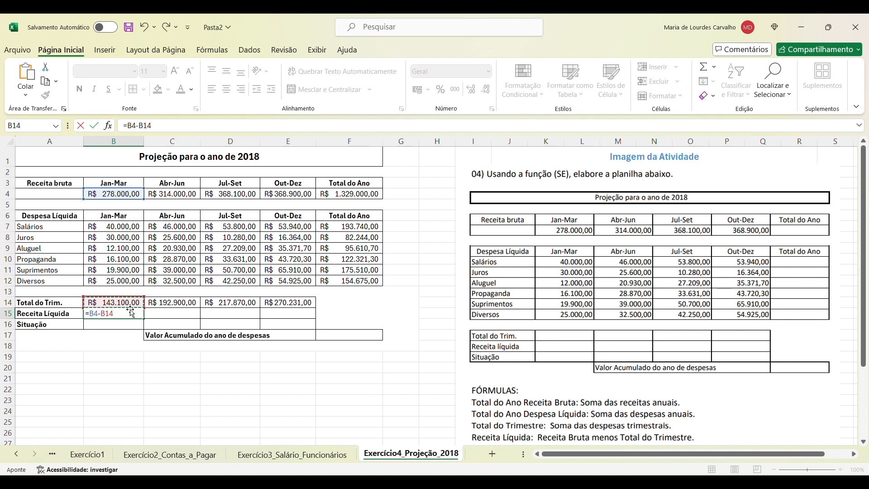
key(Return)
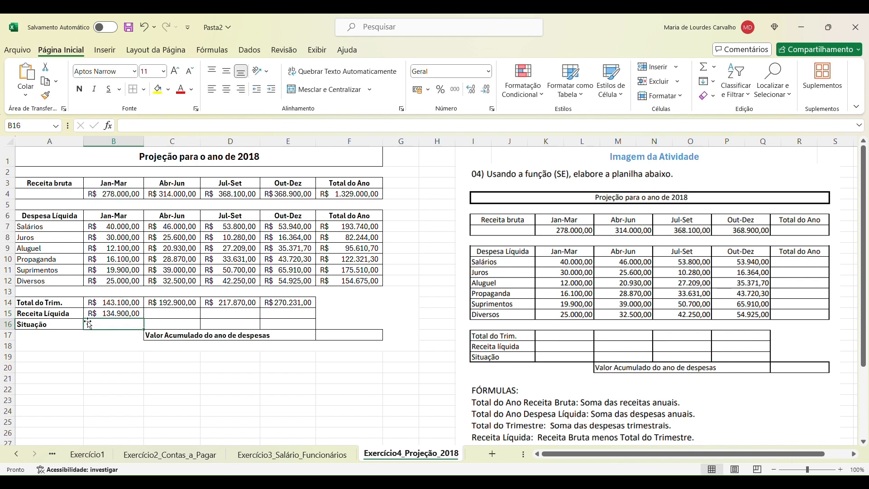
Step: Review the Jan-Mar gross revenue in B4 and quarterly total in B14 that feed the net revenue formula in B15
click(125, 195)
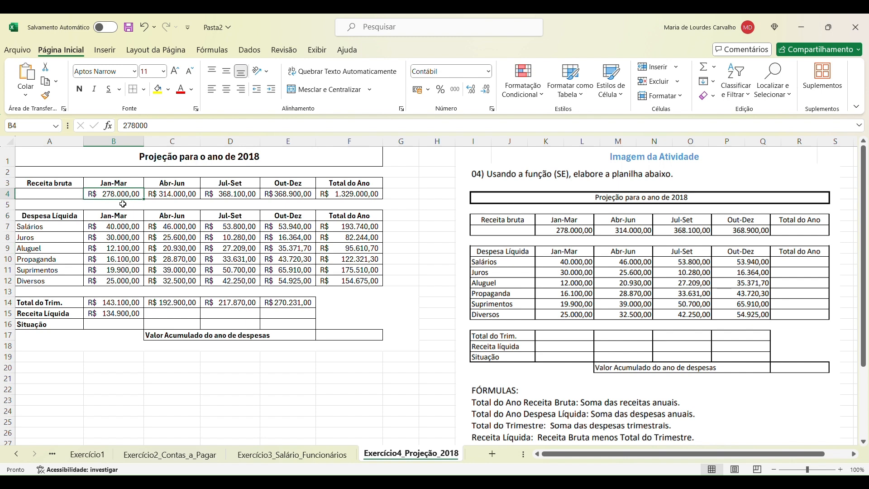
click(120, 306)
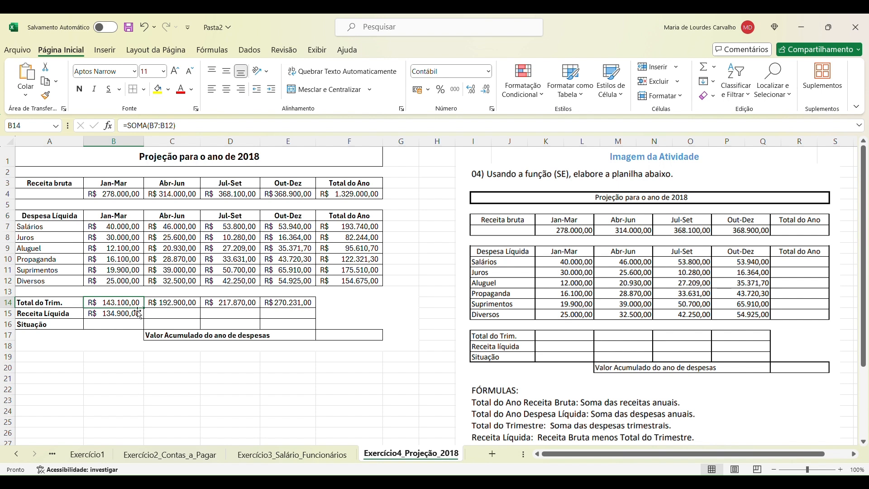
click(117, 314)
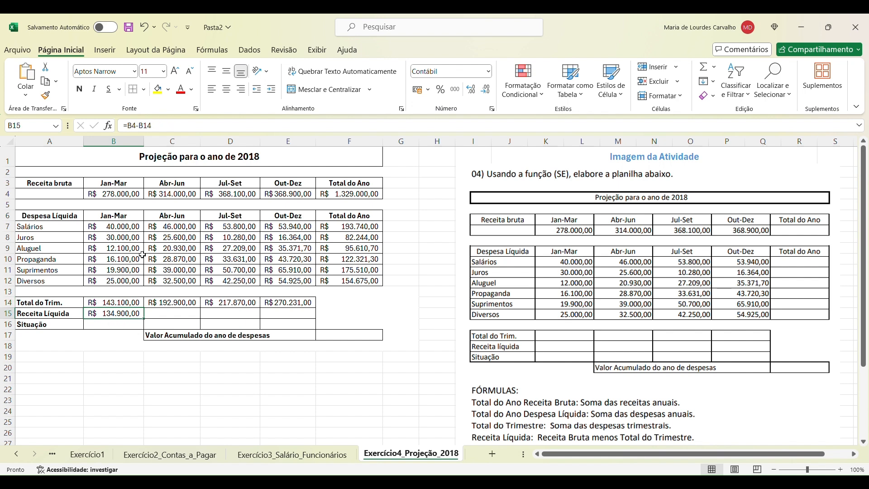
click(114, 199)
click(126, 306)
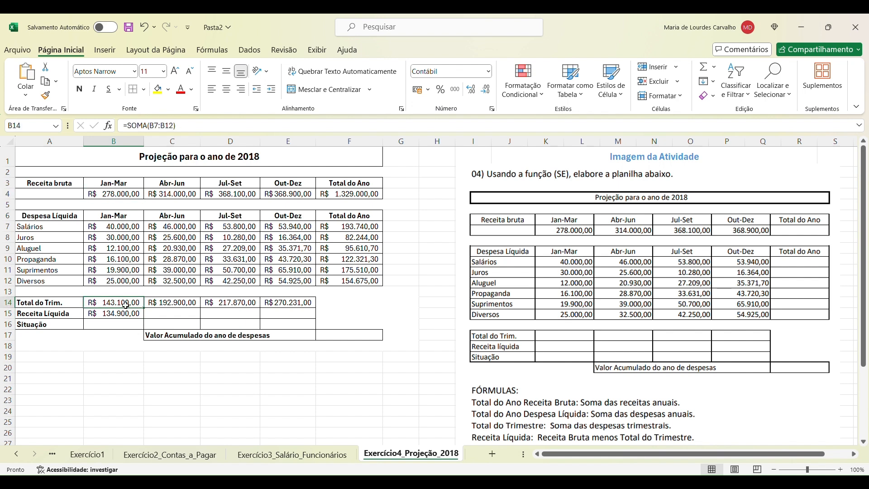
Step: Copy the net revenue formula from B15 across to C15:E15
click(130, 315)
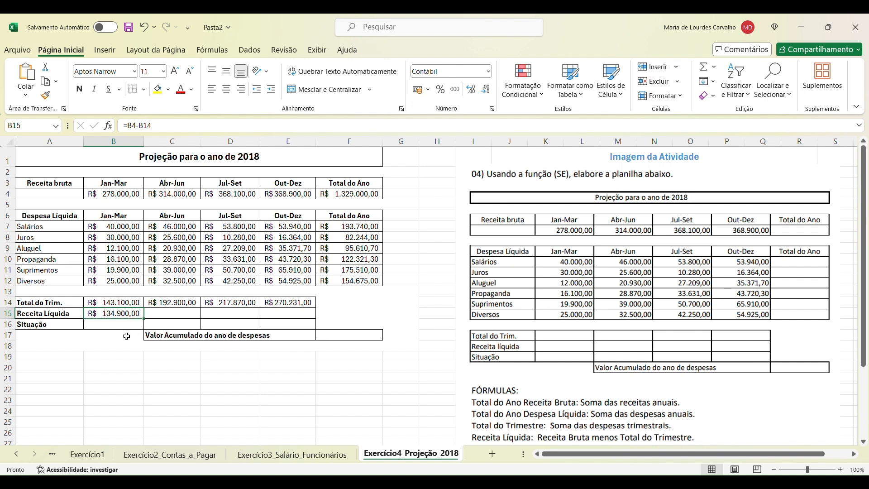
drag(147, 319, 301, 322)
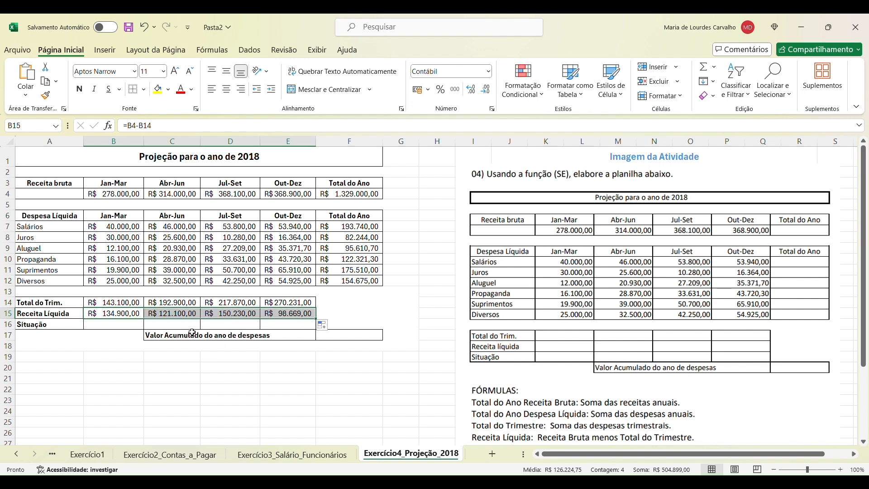
click(224, 389)
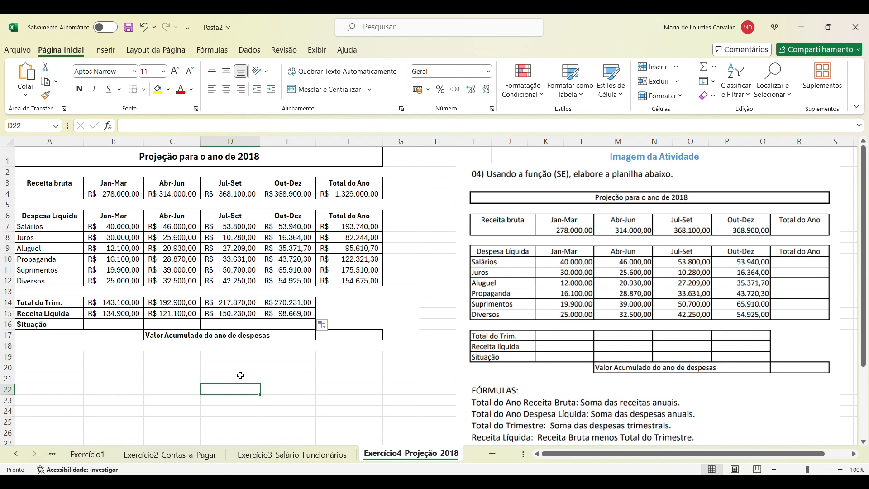
Step: Examine the Situação criteria in the exercise image and the Situação cells B16:E16 that they apply to
scroll(344, 369, down, 1)
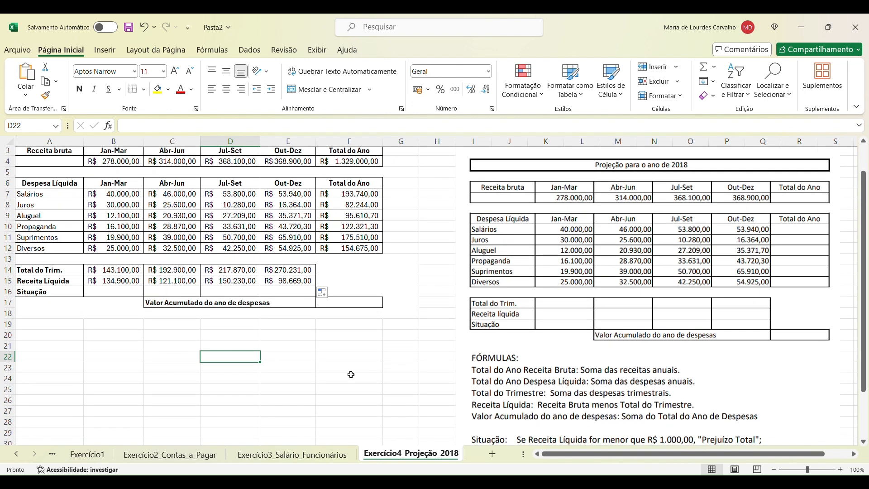
scroll(351, 375, down, 2)
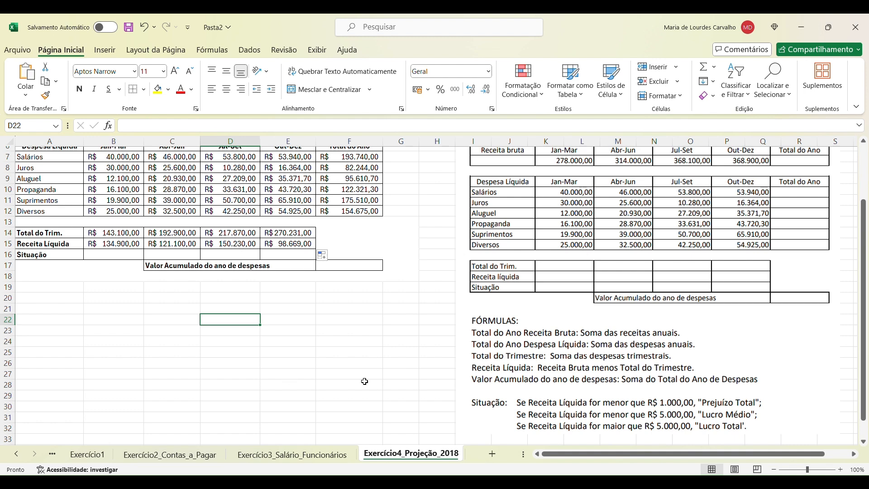
scroll(135, 272, up, 1)
click(99, 263)
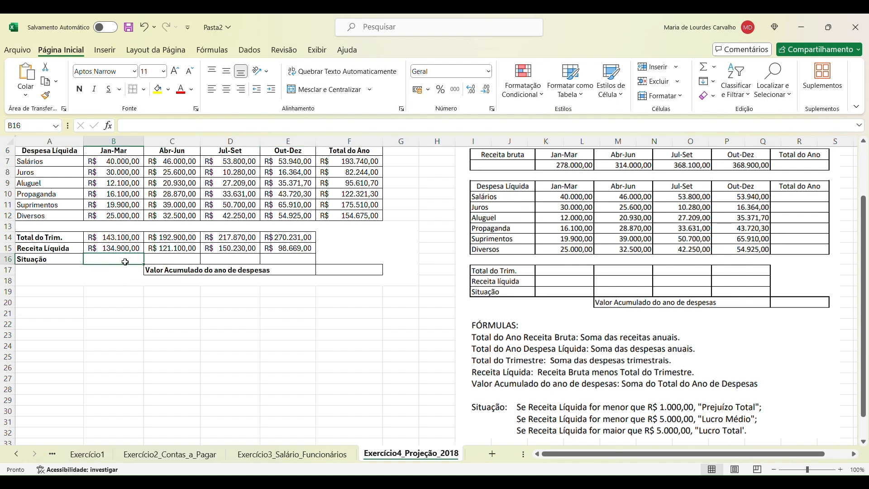
click(160, 261)
click(240, 260)
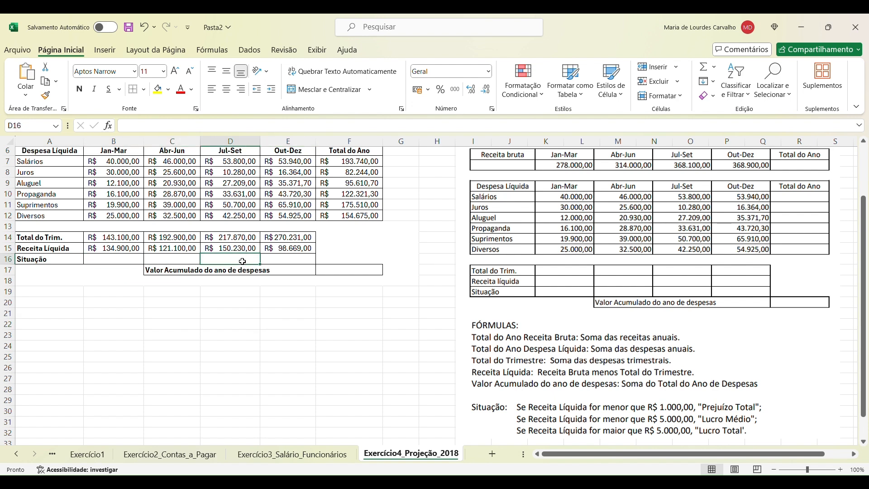
click(295, 261)
Step: Begin the Situação formula in B16 with the first condition and its result: =se(B15<1000; "Prejuízo Total";
click(107, 259)
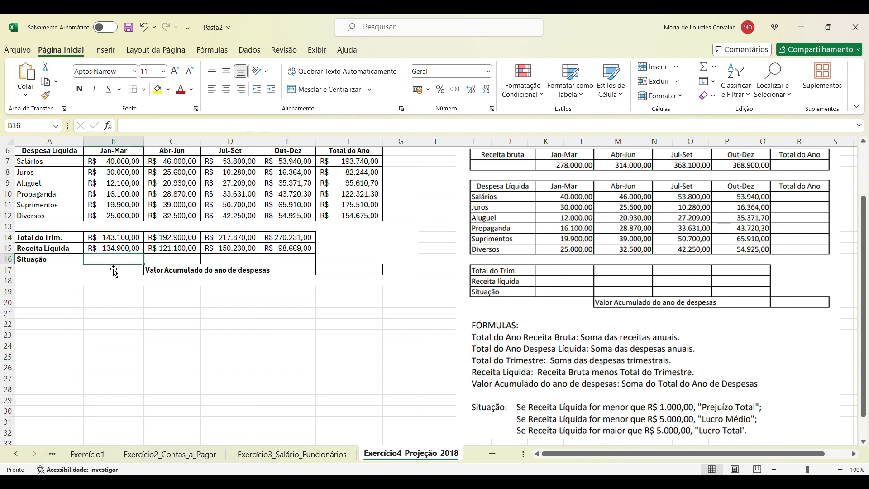
double_click(114, 263)
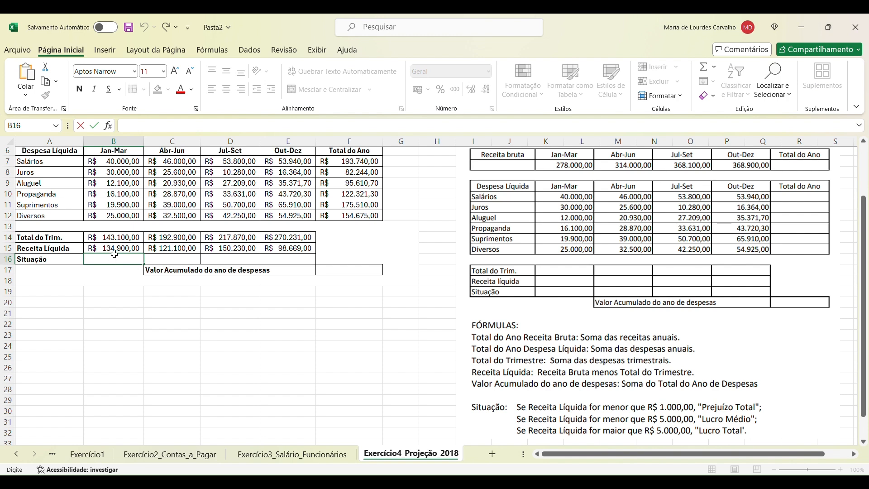
click(156, 131)
text(=)
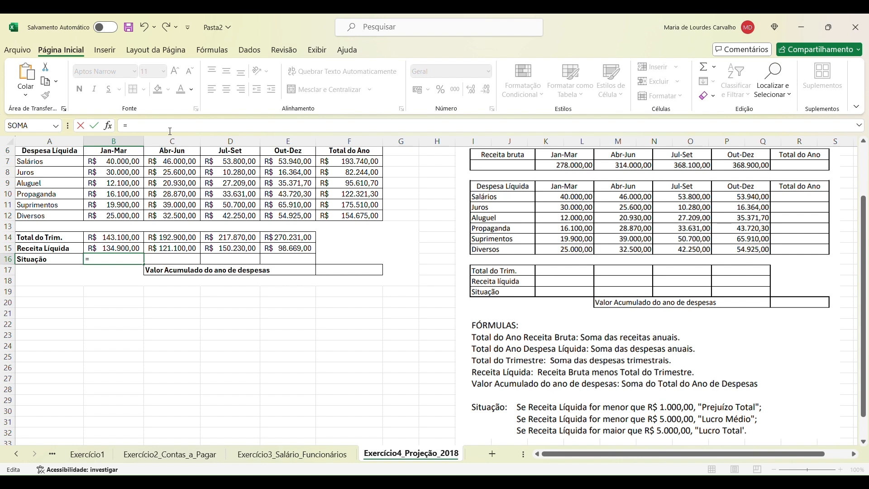
text(se()
click(129, 254)
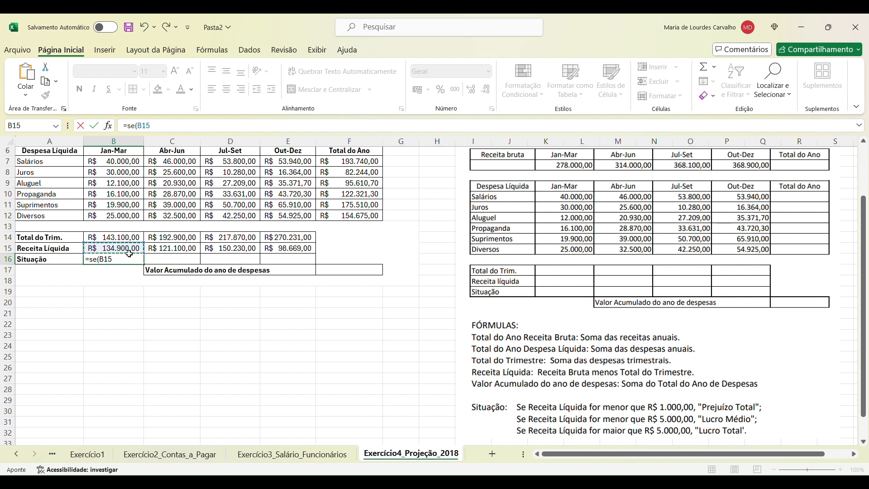
text(<1000)
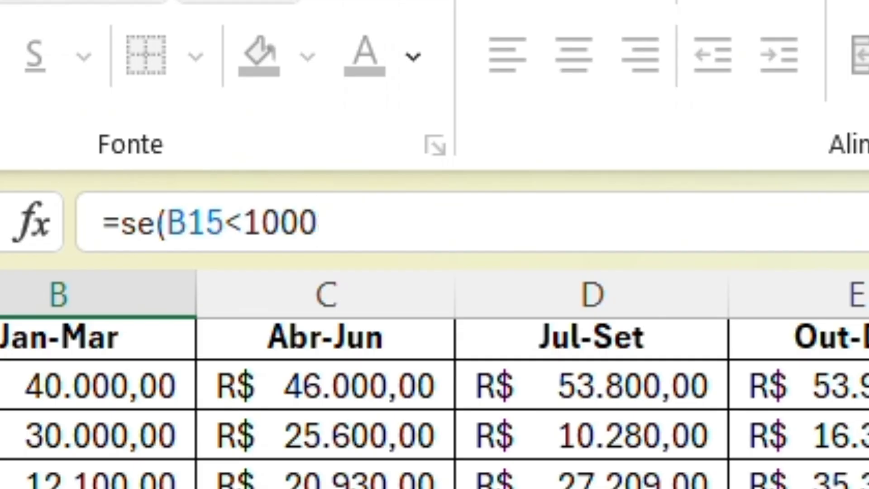
text(; "Pre)
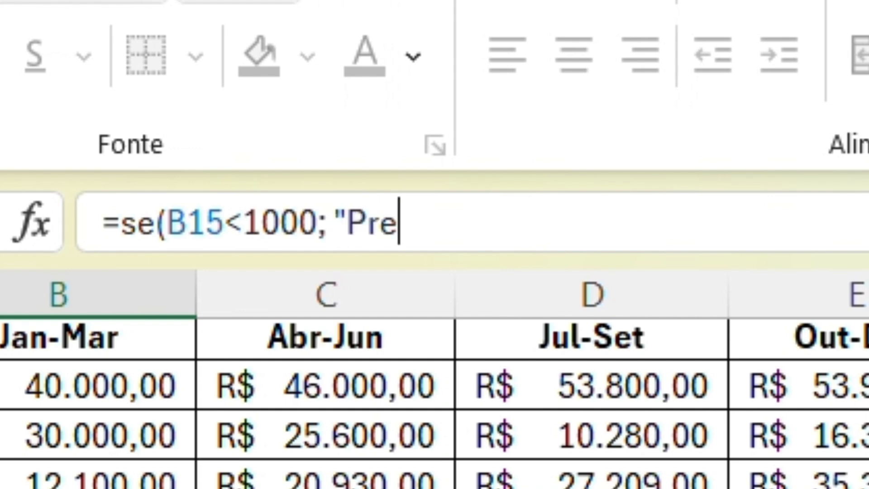
text(juízo)
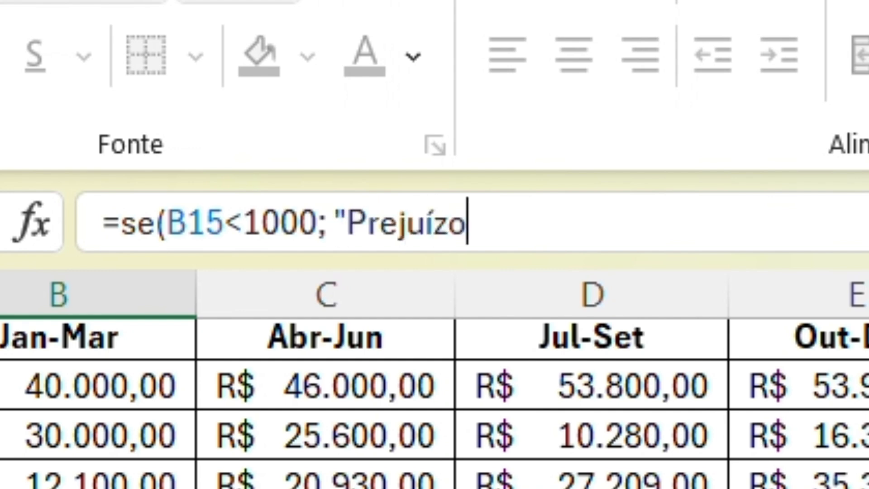
text( To)
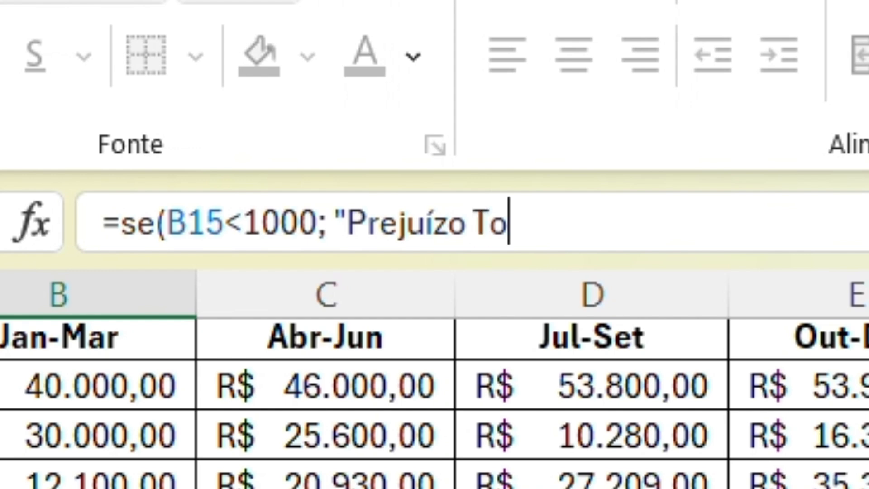
text(tal")
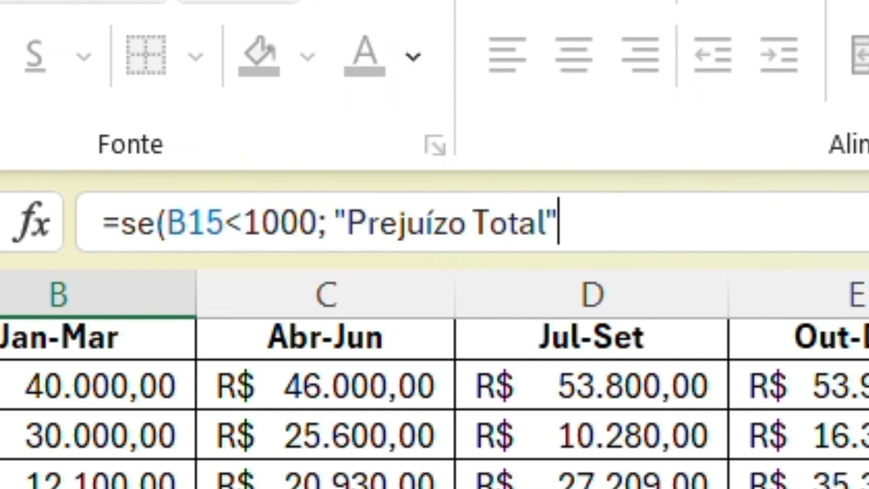
text(;)
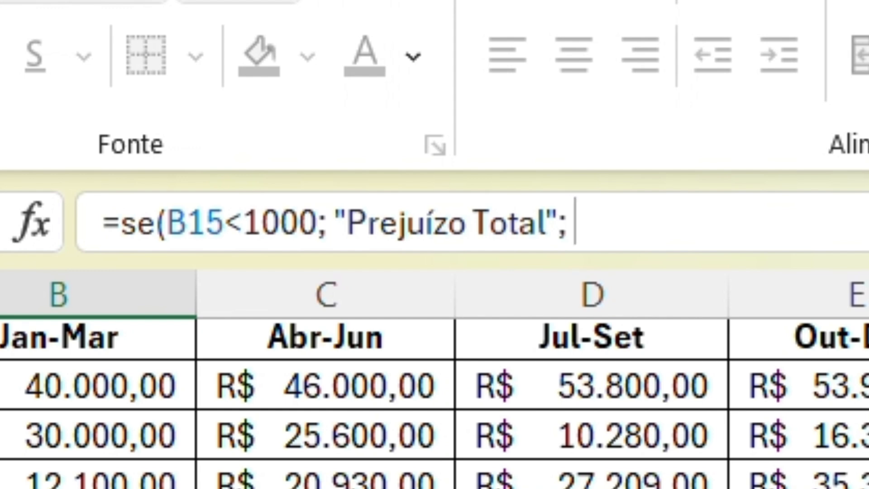
Step: Extend the B16 formula with a nested second condition and its result: se(B15<5000; "Lucro Médio";
text(se)
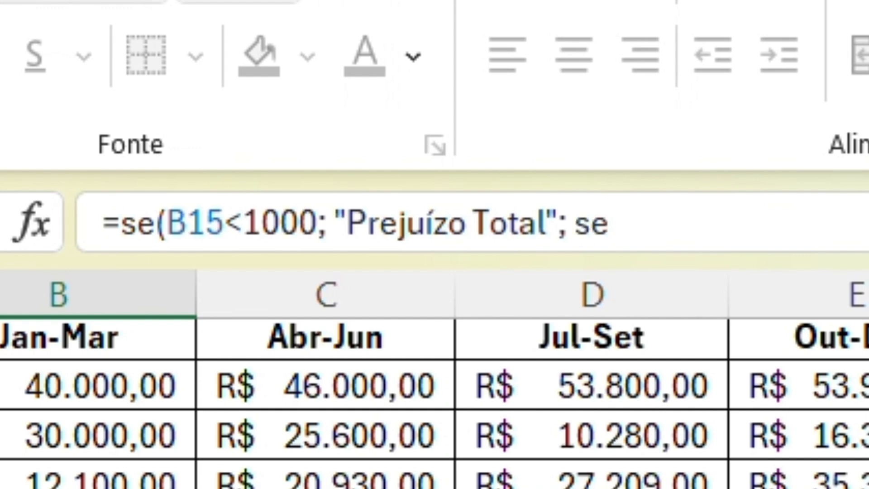
text((B15)
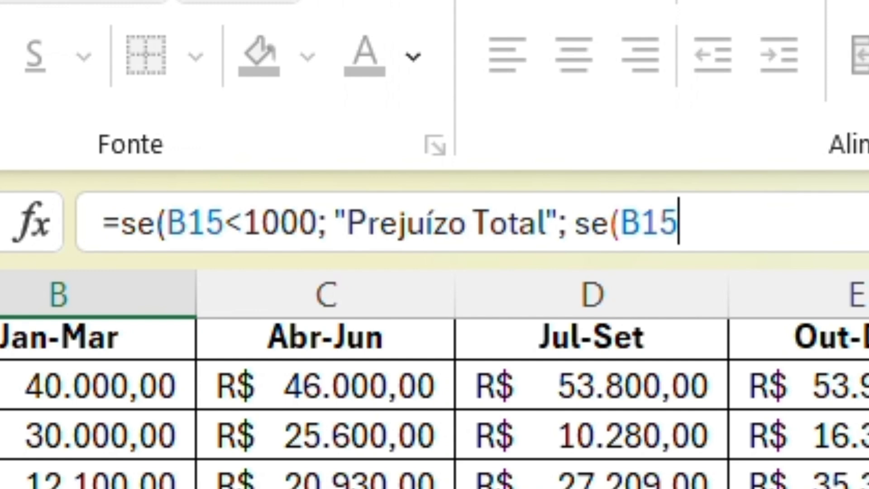
text(<)
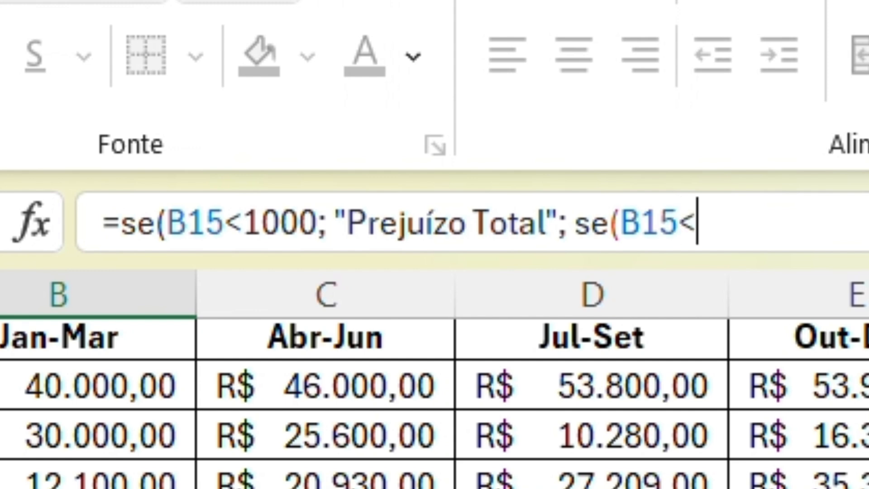
text(5000)
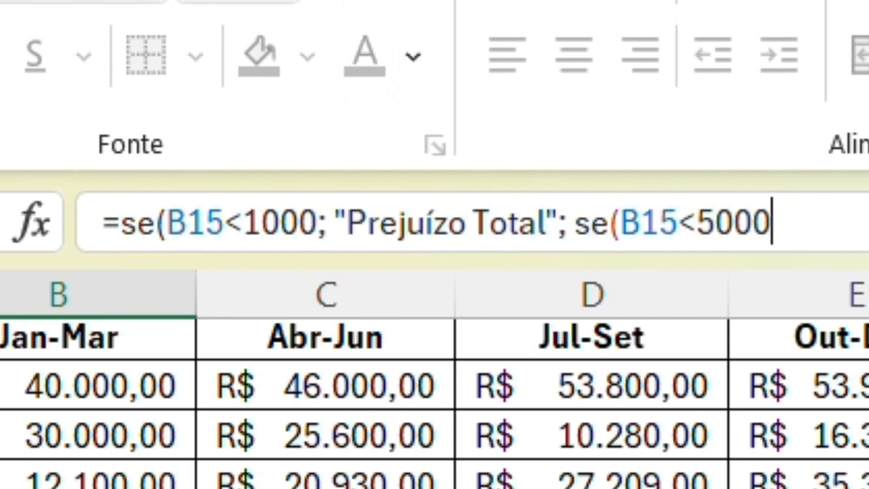
text(;)
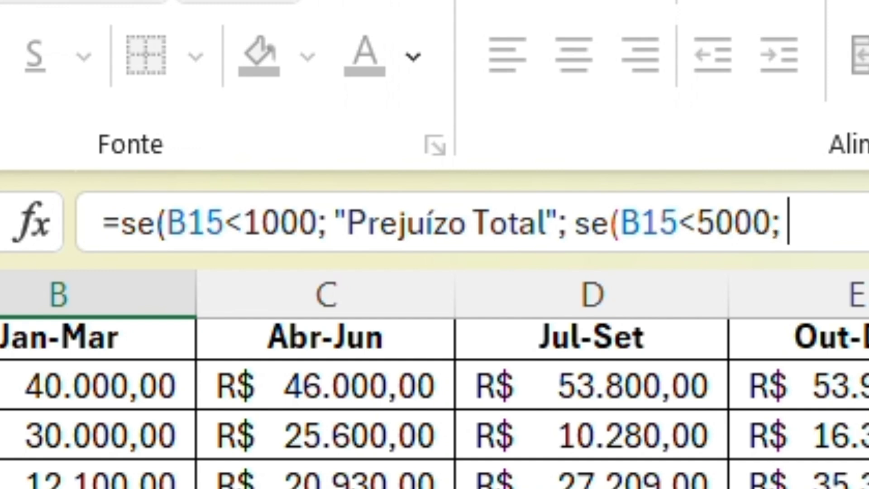
text( "Lucro M)
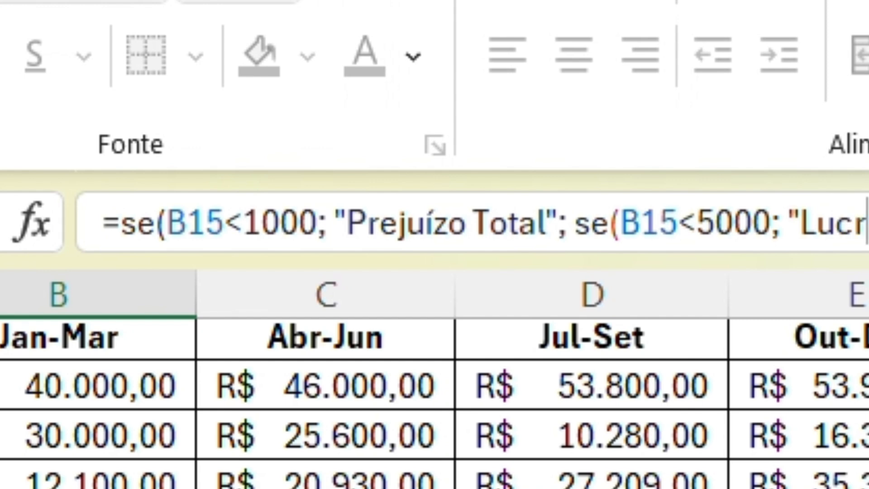
text(édio")
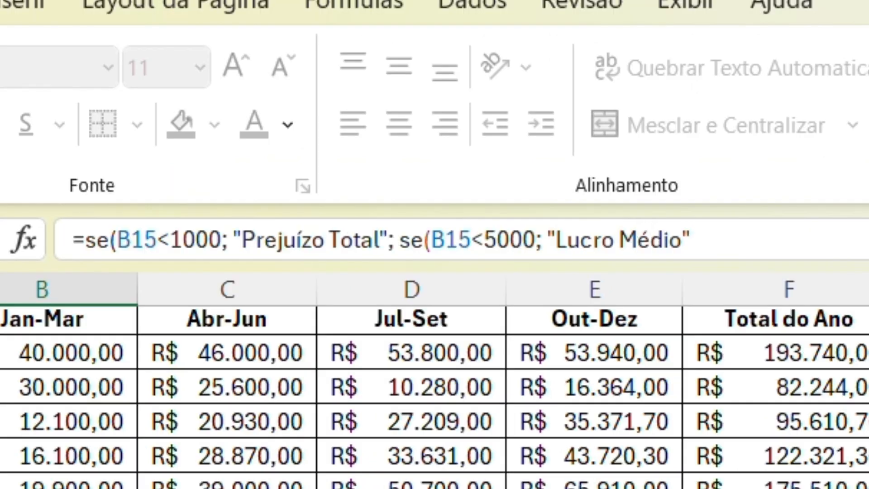
key(BackSpace)
text(;)
Step: Review the B15<5000 and B15<1000 conditions in the B16 formula and return to the end of the formula
drag(430, 239, 536, 239)
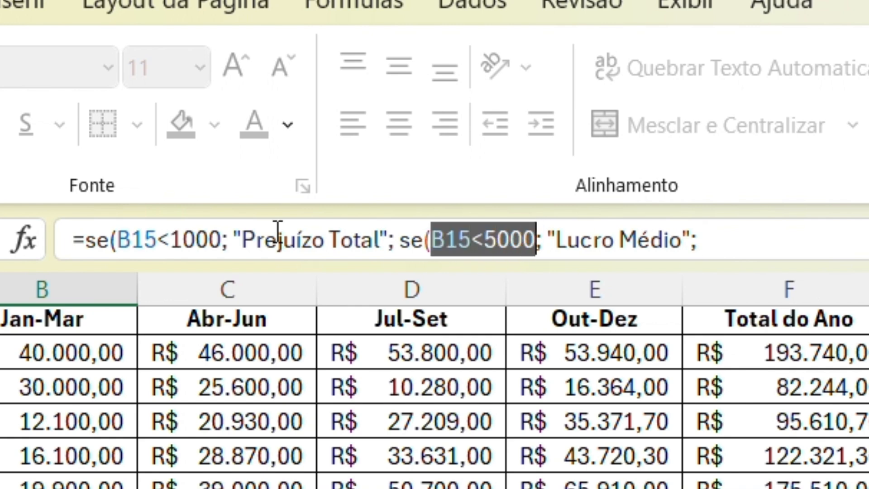
drag(119, 240, 235, 244)
click(751, 242)
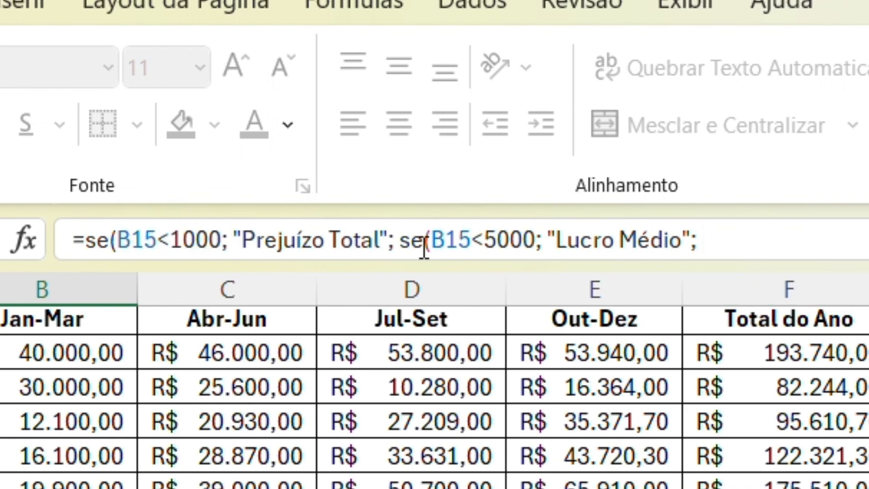
Step: Complete the B16 formula with the final result "Lucro Total" and close both SE functions
text(")
text(Lucro T)
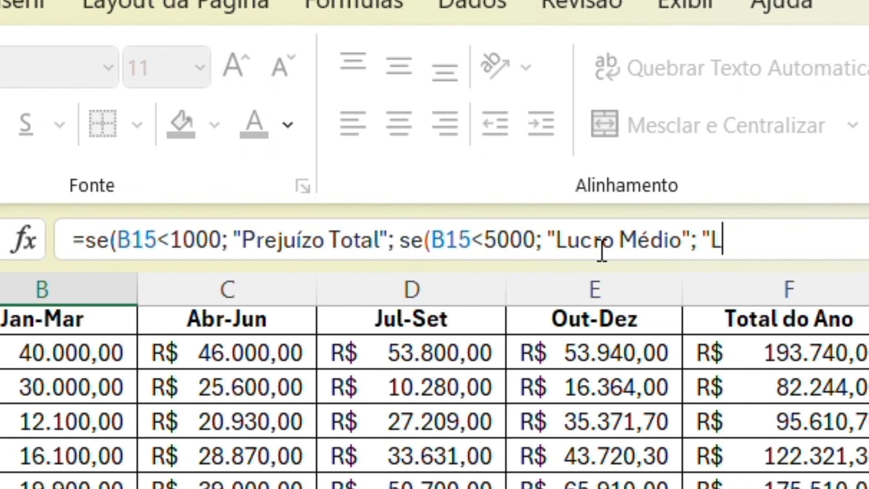
text(otal")
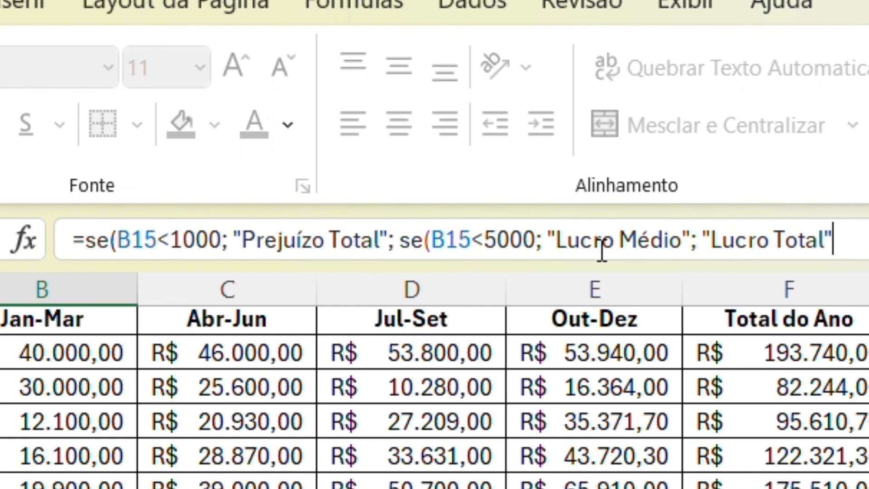
text()))
click(112, 241)
click(435, 249)
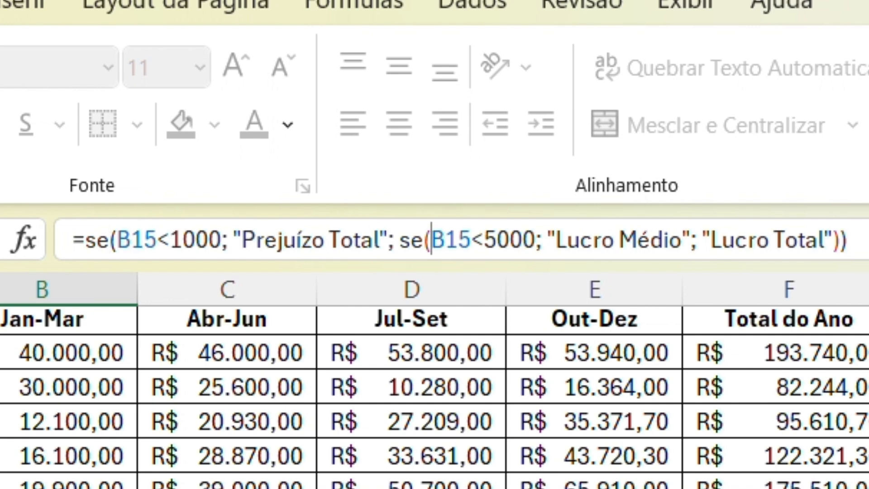
click(848, 240)
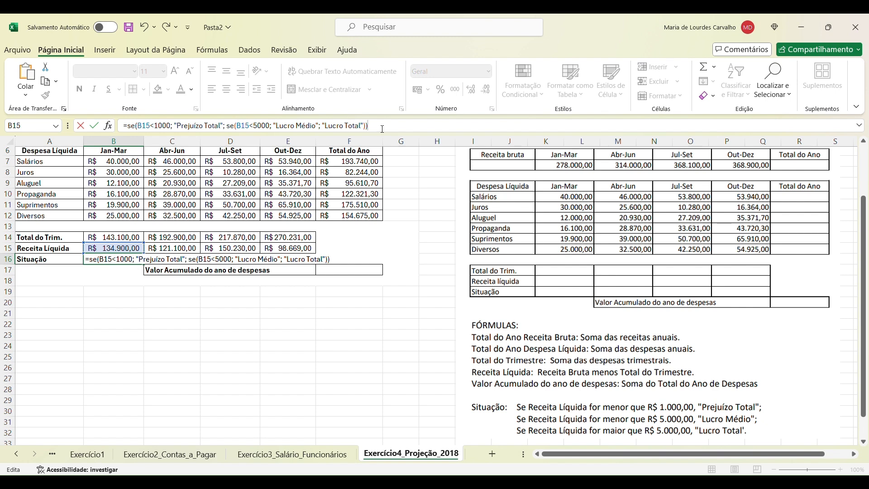
key(Return)
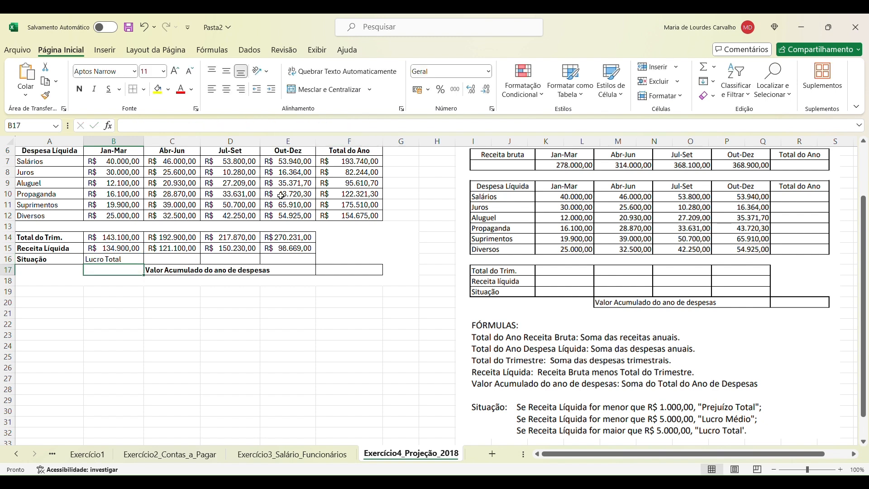
Step: Copy the Situação formula from B16 across C16:E16 and check the cell references in the copies
click(120, 260)
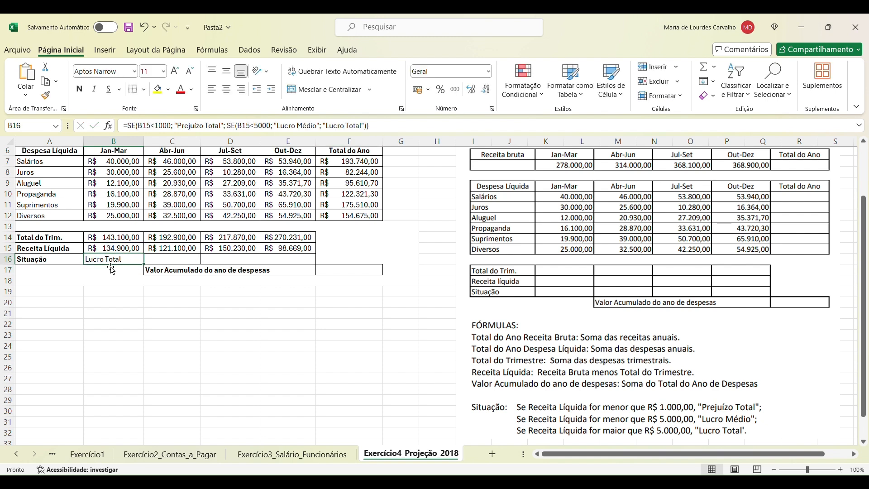
click(120, 249)
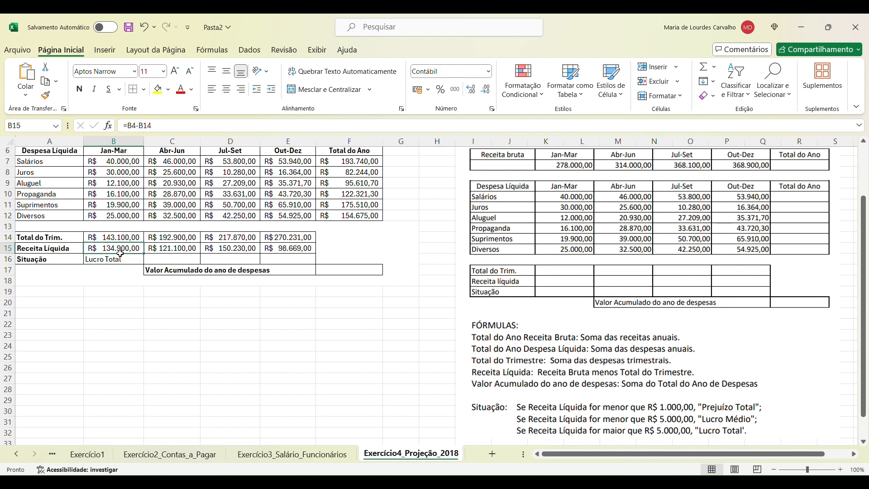
click(121, 260)
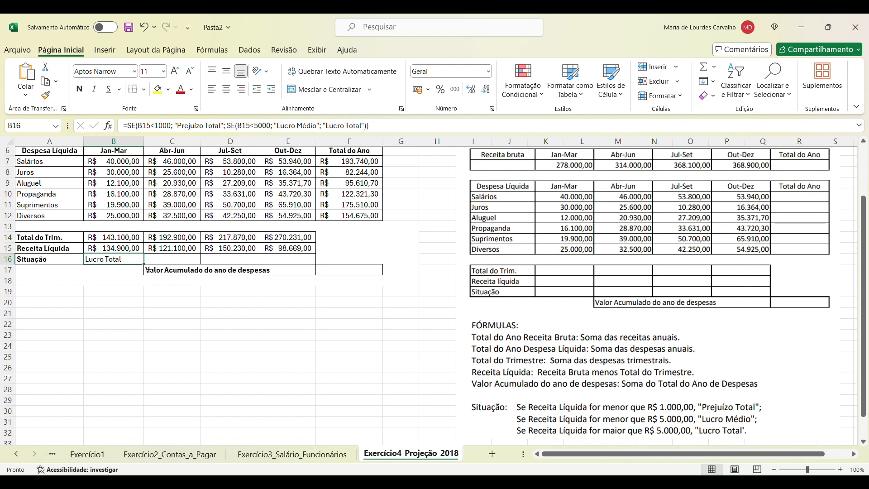
drag(146, 268, 299, 265)
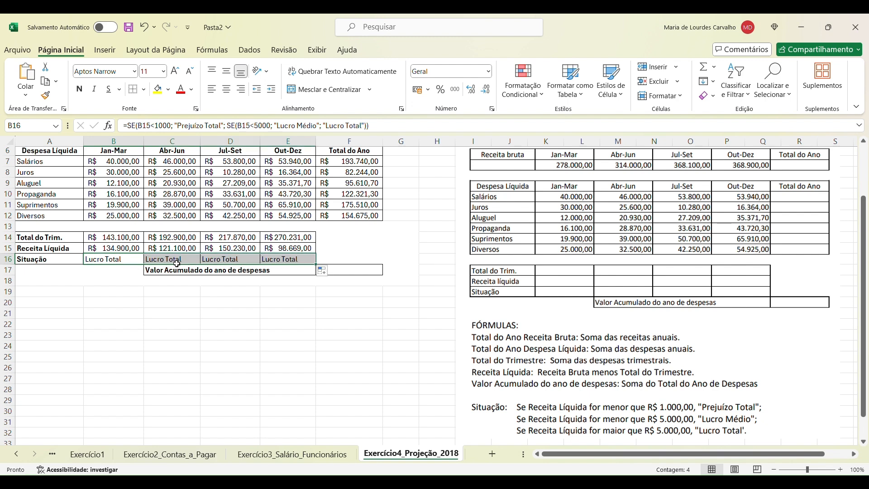
click(177, 264)
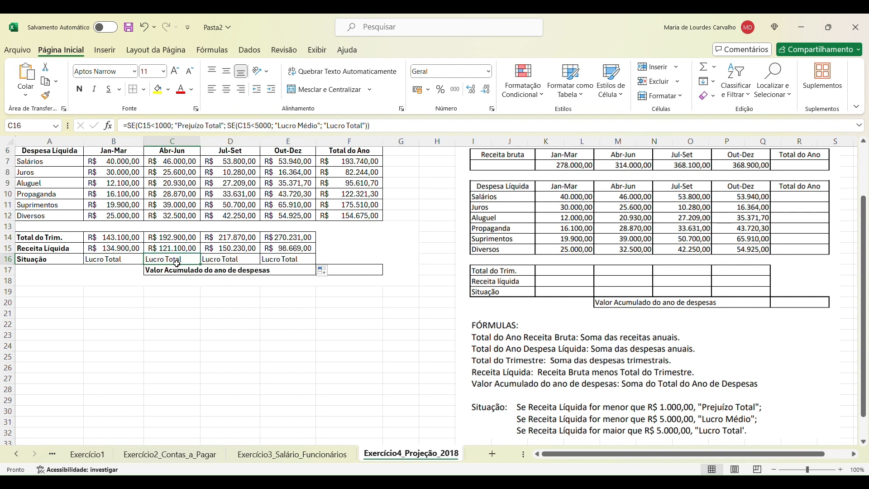
click(220, 264)
click(280, 262)
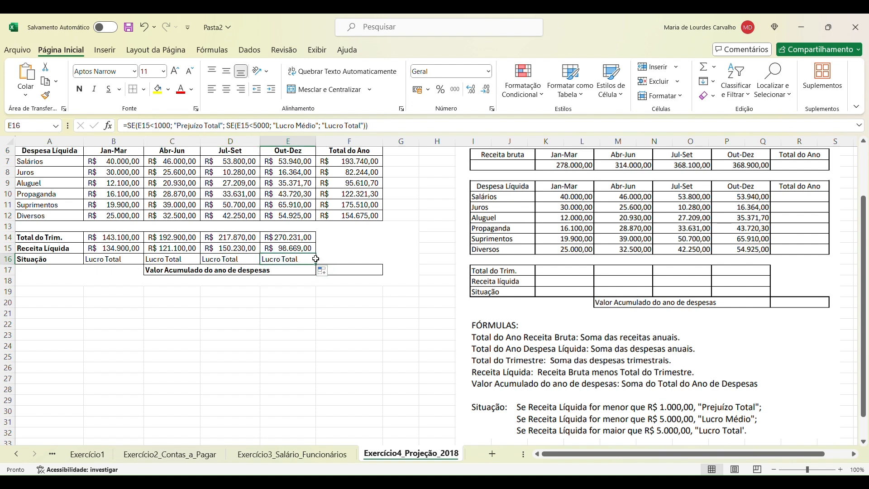
Step: Test the Situação formula by replacing the Out-Dez Receita Líquida in E15 with 1.200,00, and undo the replacement
double_click(299, 253)
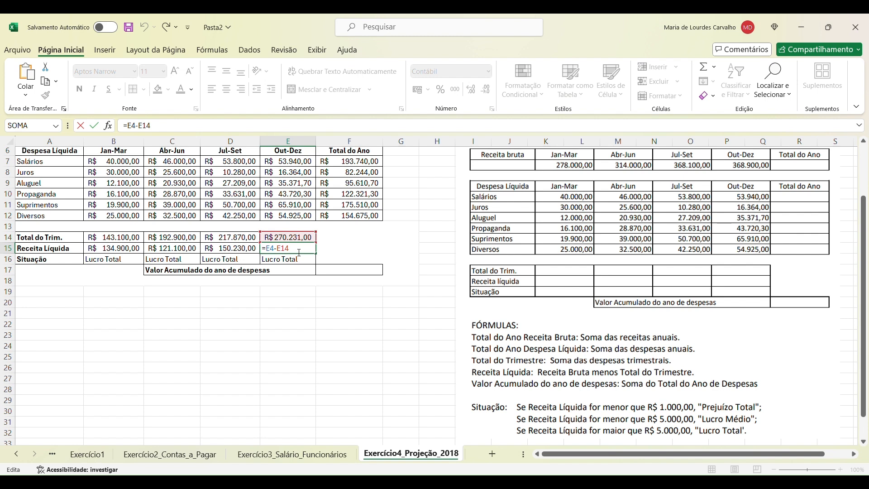
key(shift+Left)
key(shift+Left)
key(shift+Left)
key(shift+Left)
key(shift+Left)
key(shift+Left)
key(shift+Left)
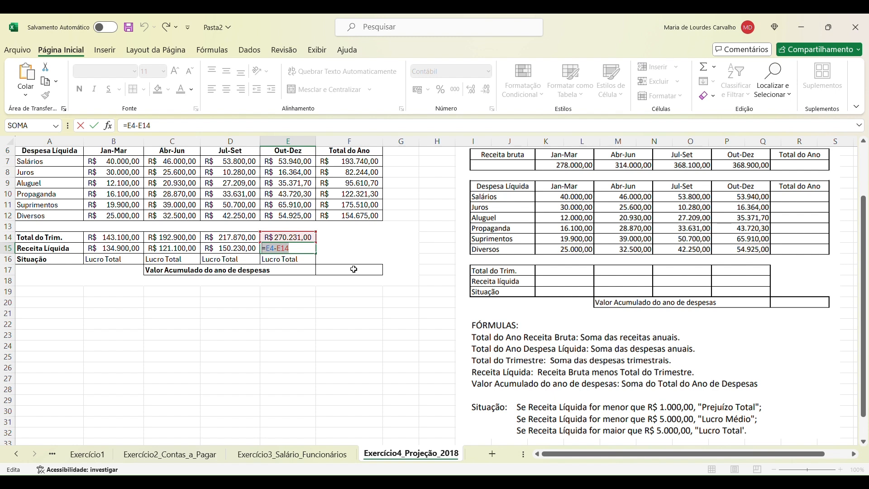
text(1.2)
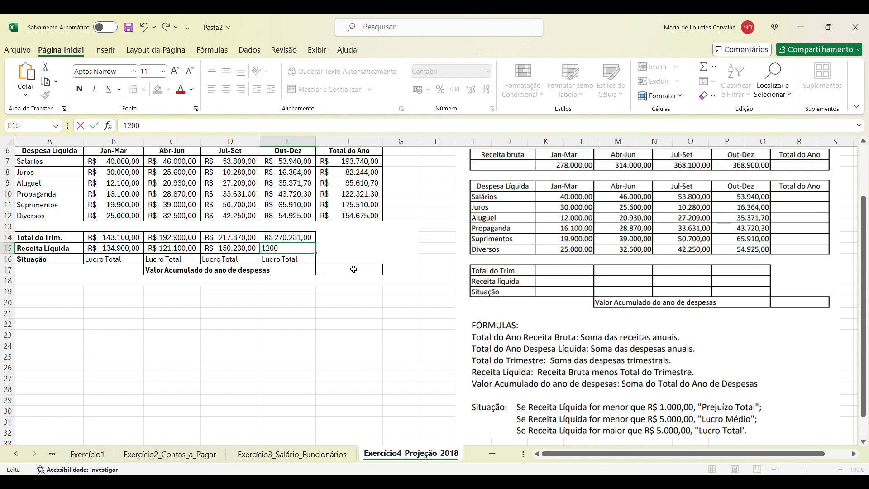
text(00,00)
key(Return)
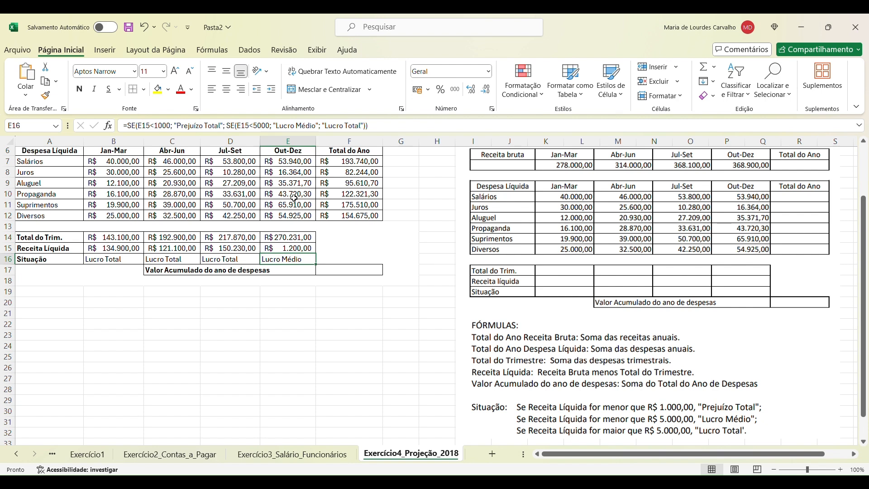
click(299, 254)
key(ctrl+z)
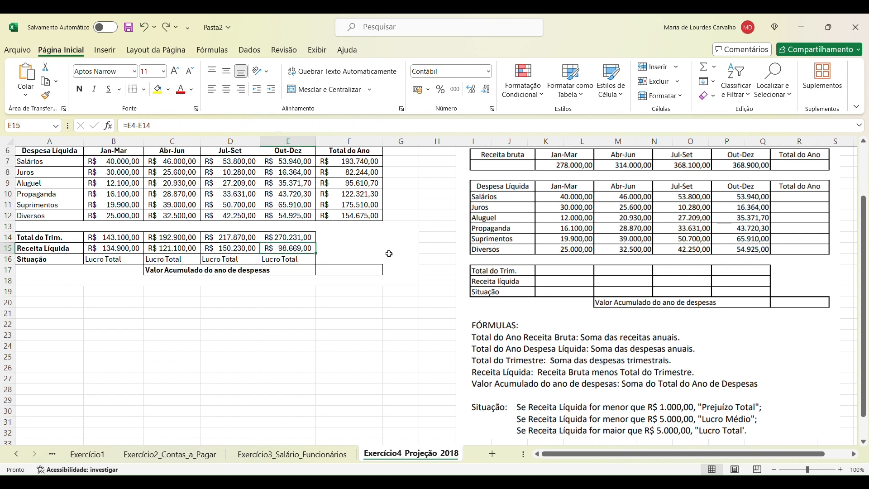
Step: Examine the Situação row, the exercise's instruction for Valor Acumulado do ano de despesas, and the annual expense totals in F7:F12
drag(120, 262, 289, 262)
scroll(292, 261, up, 2)
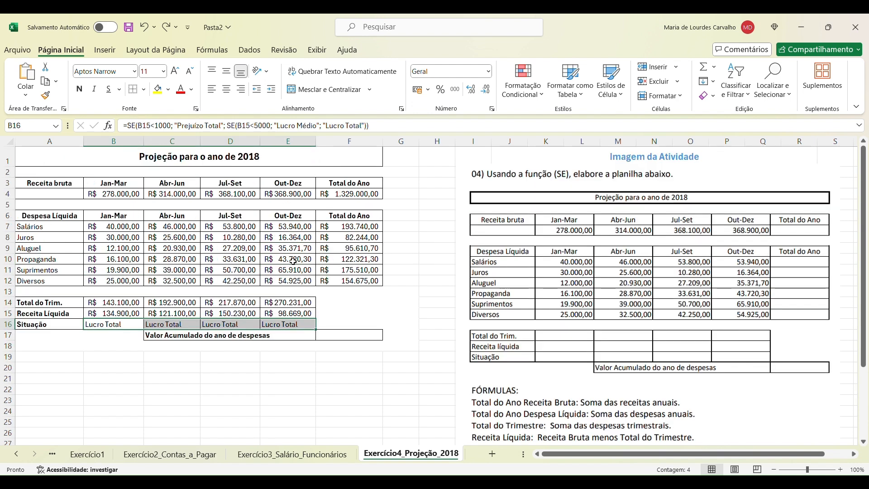
click(119, 367)
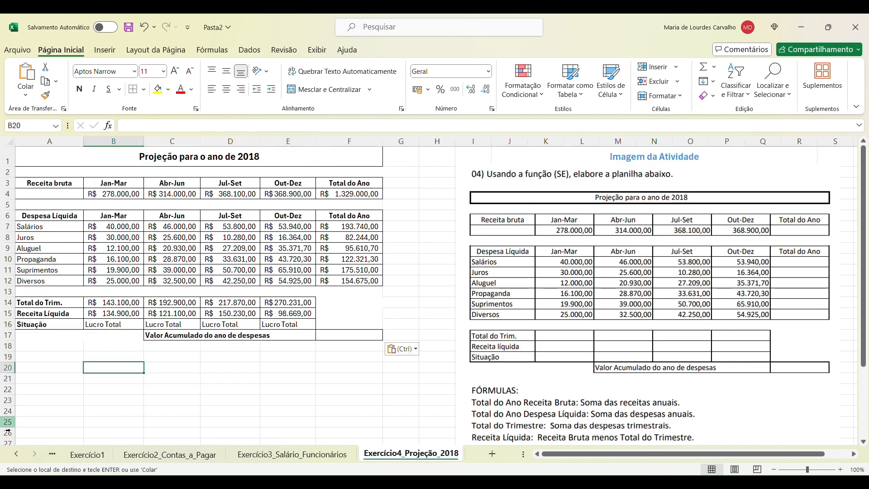
scroll(450, 340, down, 6)
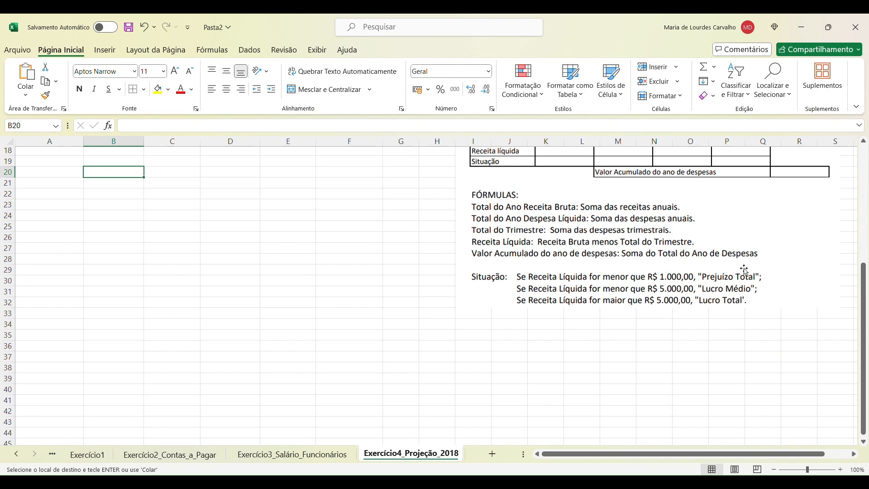
scroll(598, 297, up, 6)
click(367, 217)
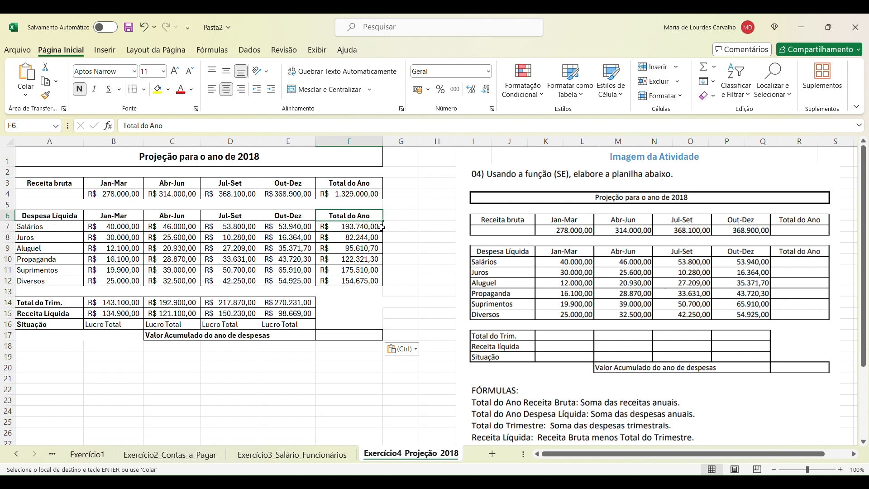
click(355, 228)
key(shift+Down)
key(shift+Down)
key(shift+Down)
key(shift+Down)
key(shift+Down)
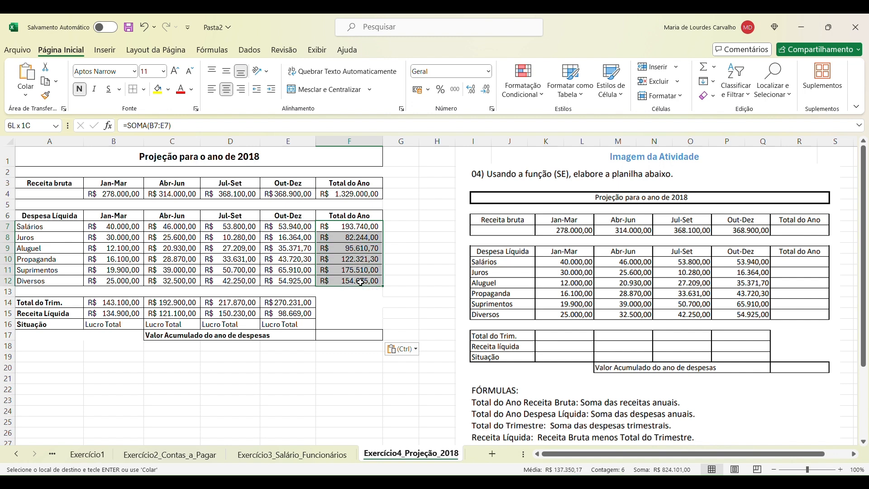
Step: Calculate Valor Acumulado do ano de despesas in F17 with =soma(F7:F12)
double_click(336, 339)
text(=soma()
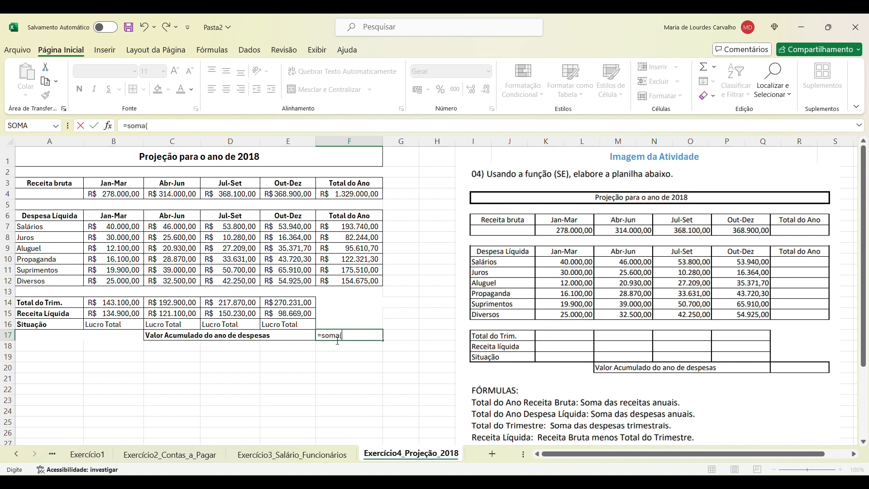
drag(354, 231, 356, 284)
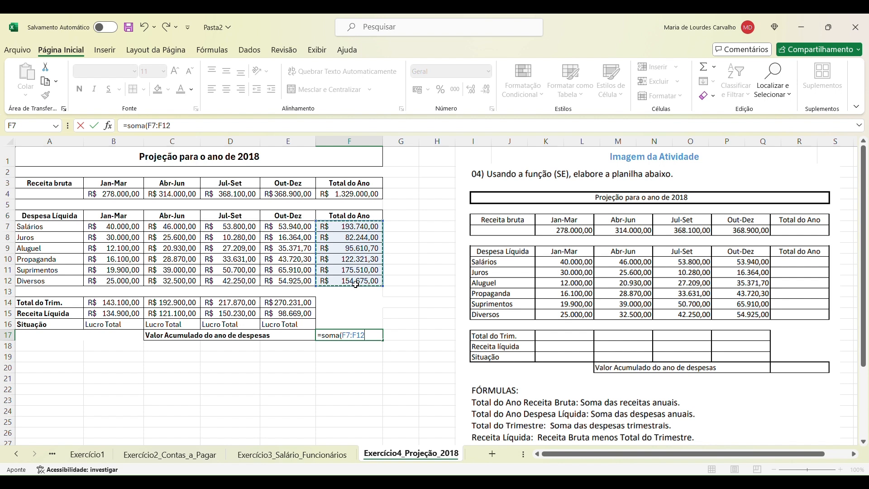
text())
key(Return)
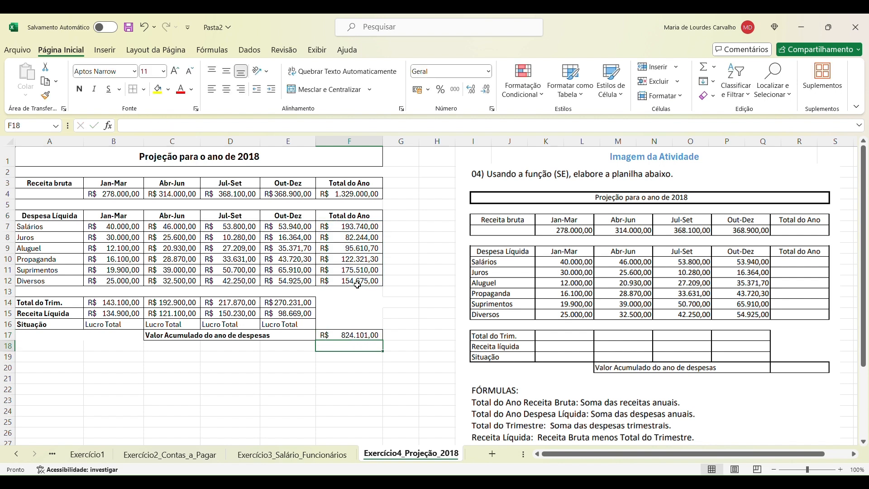